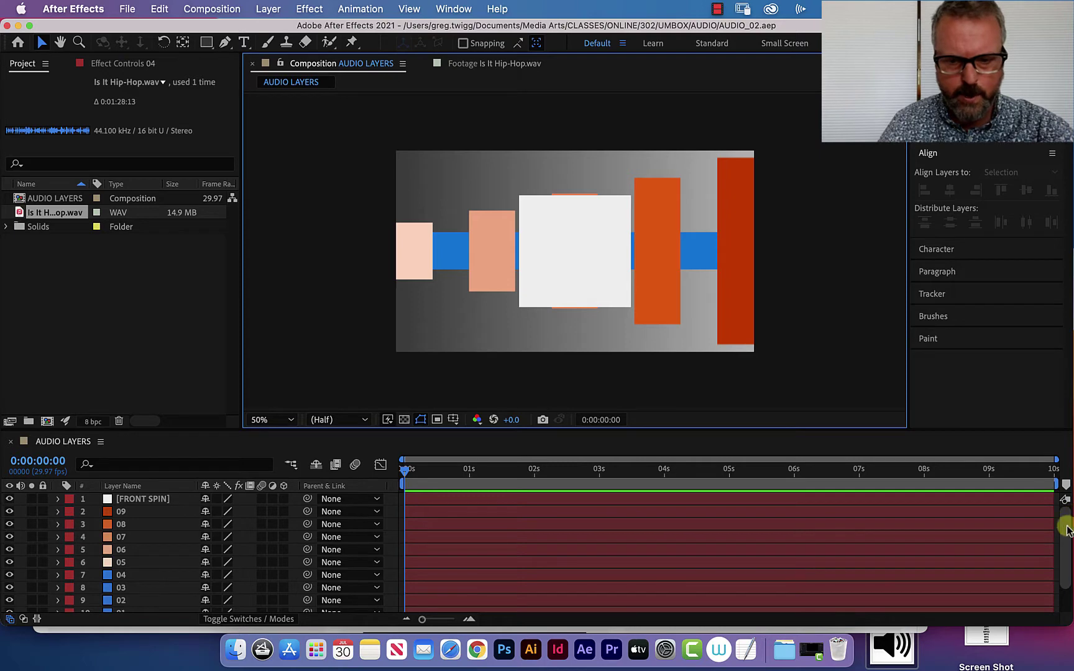
- Reveal the waveform of the Is It Hip-Hop.wav layer, preview the soundtrack and return the playhead to the start
left_click_drag(1064, 533, 1050, 587)
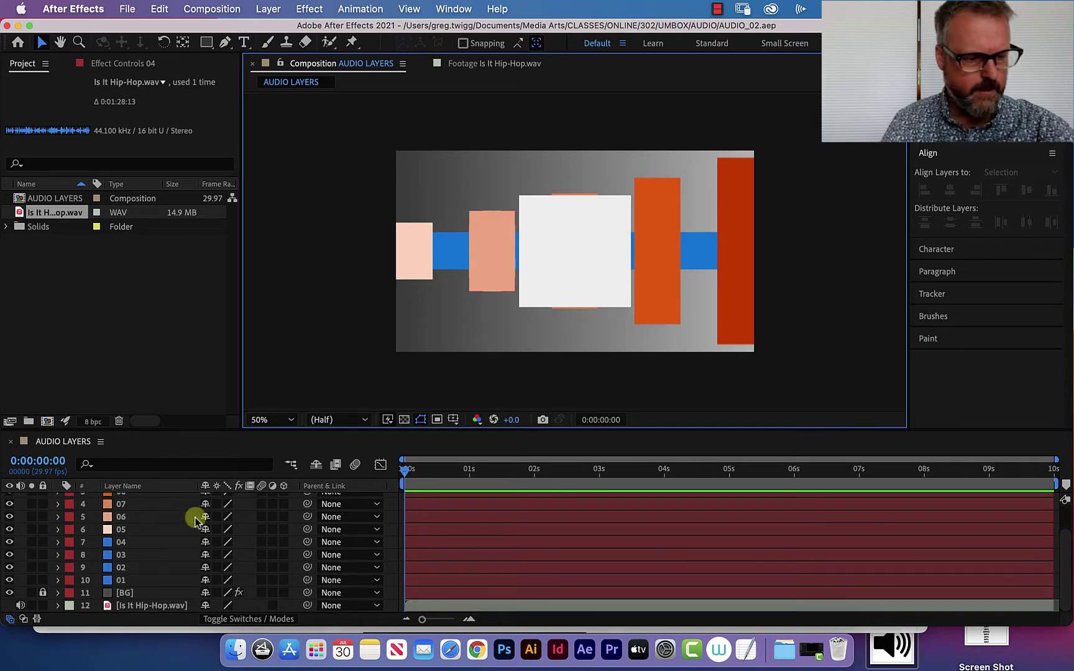
left_click(58, 606)
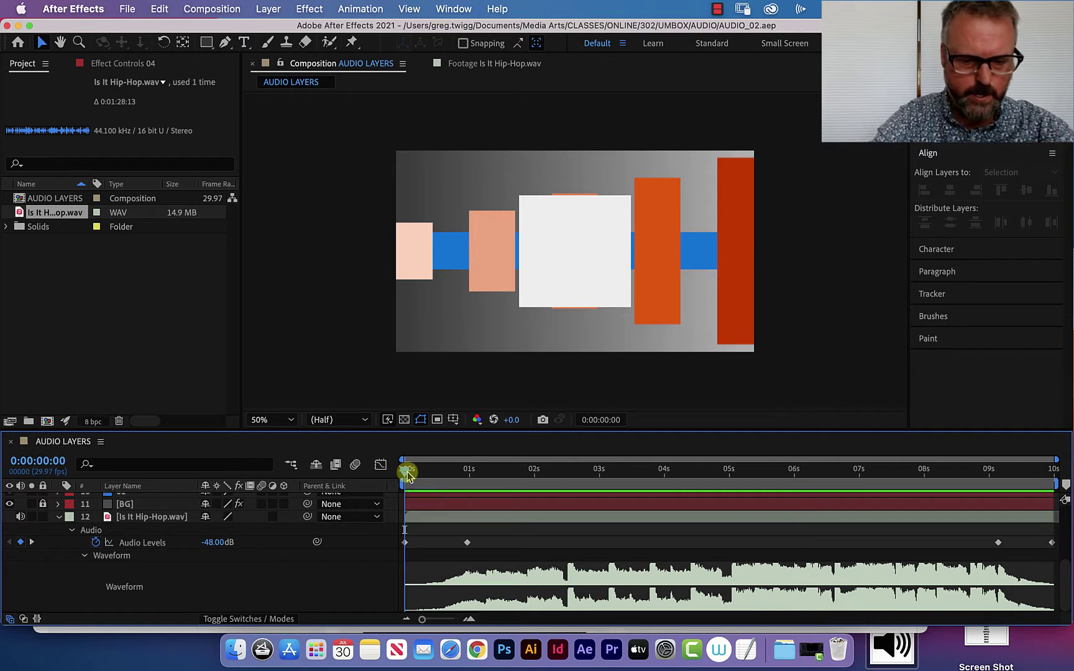
key("XF86AudioRaiseVolume")
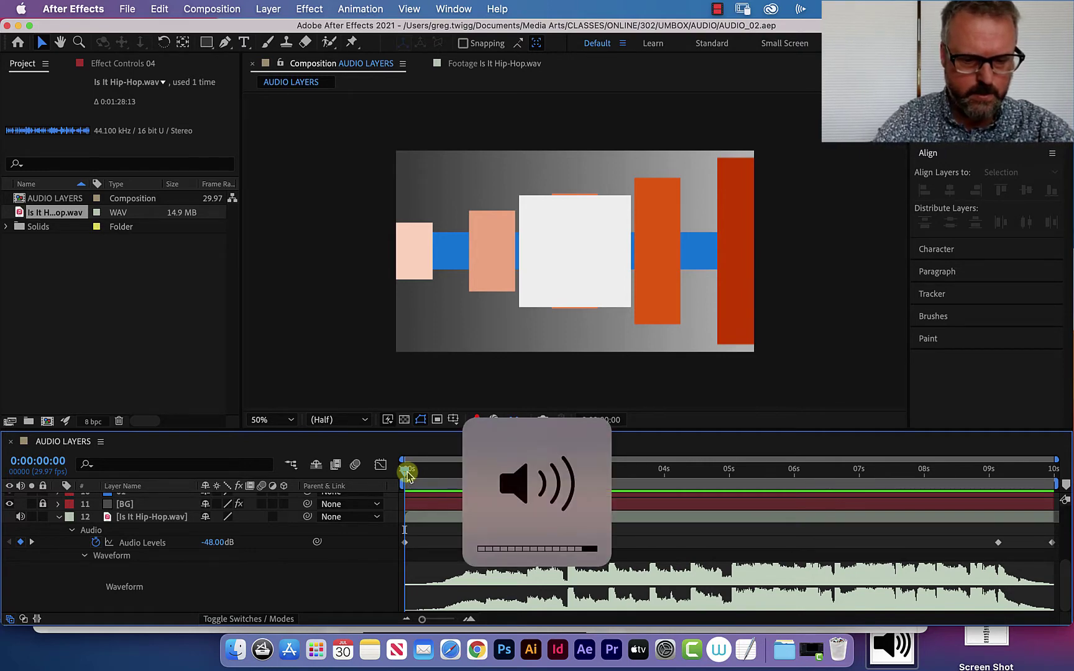
key("space")
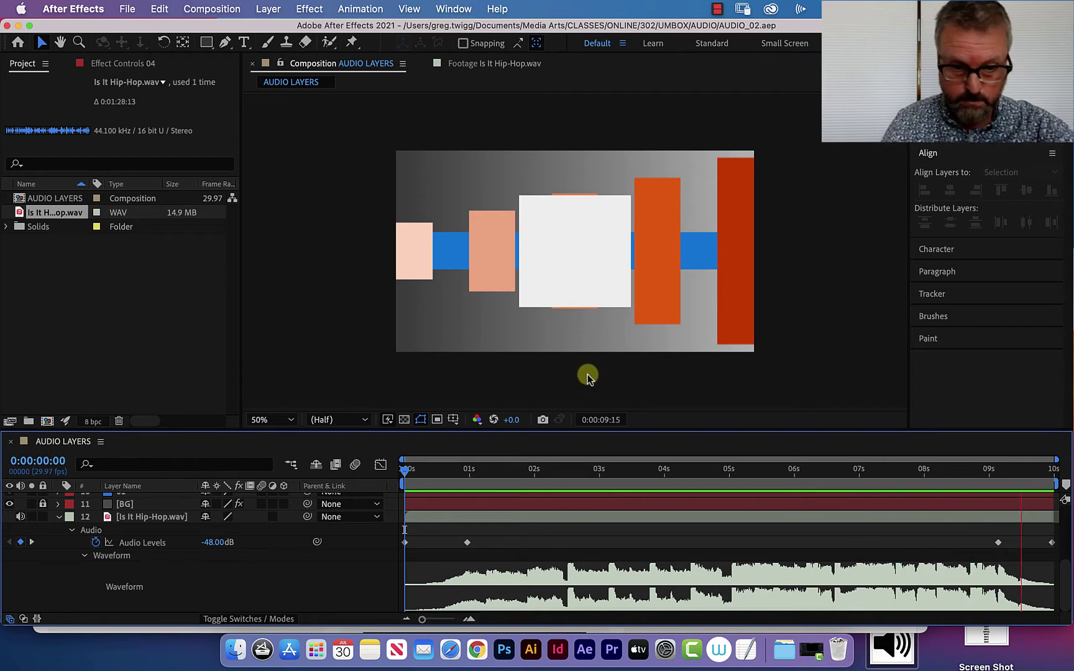
key("space")
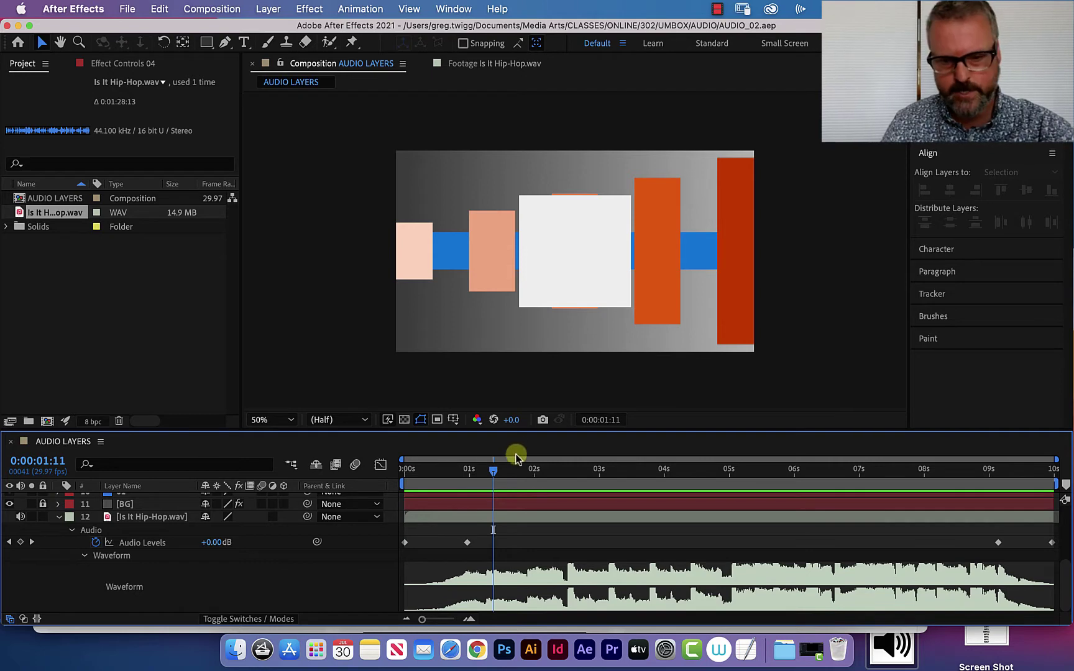
left_click_drag(493, 471, 393, 484)
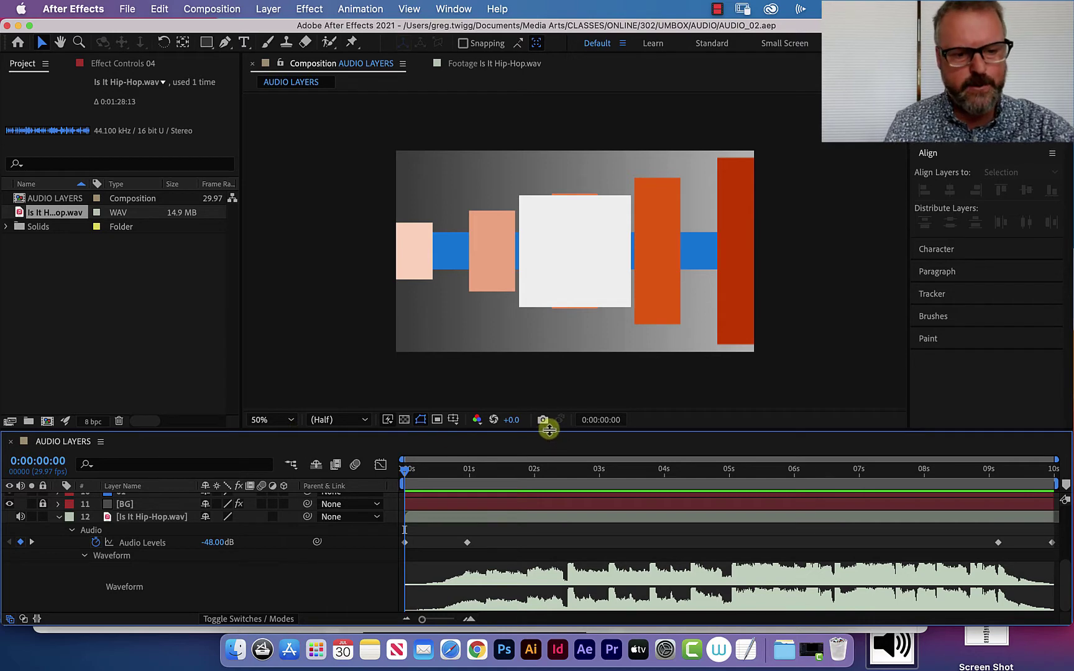
- Enlarge the timeline to show all layers and temporarily hide layers 01 to 09 to view the FRONT SPIN square alone
left_click_drag(551, 430, 567, 315)
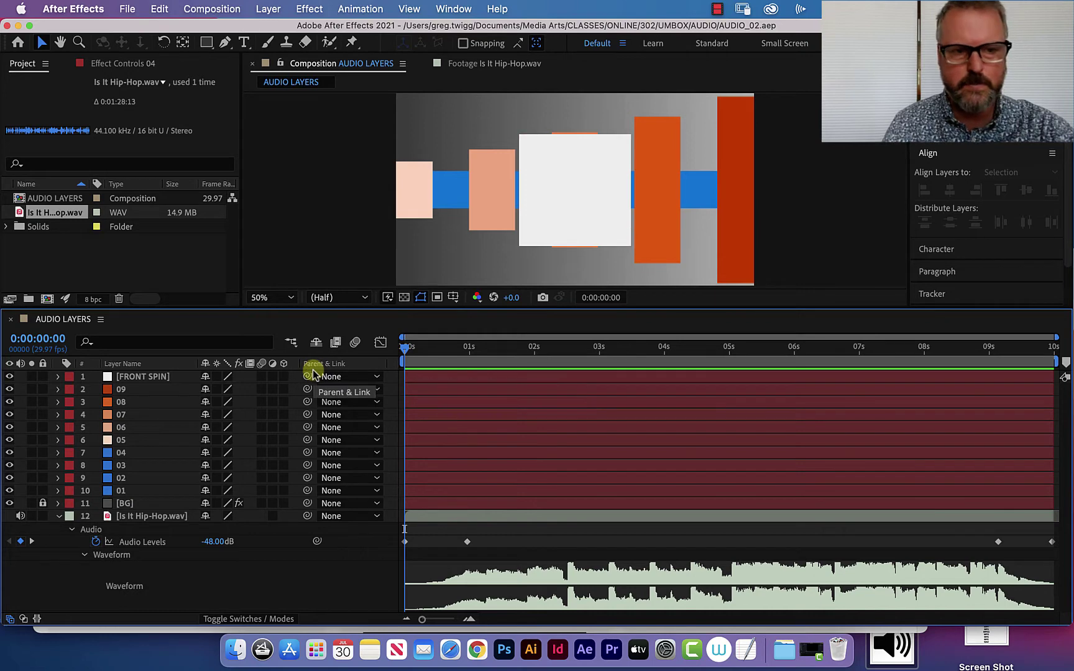
left_click(134, 378)
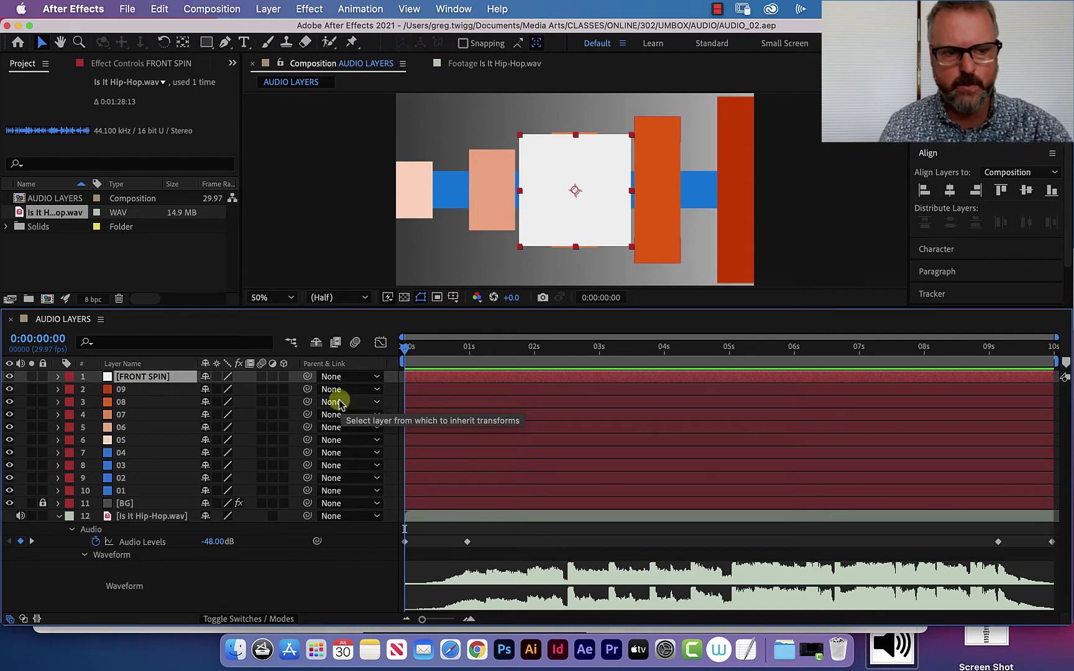
left_click(10, 389)
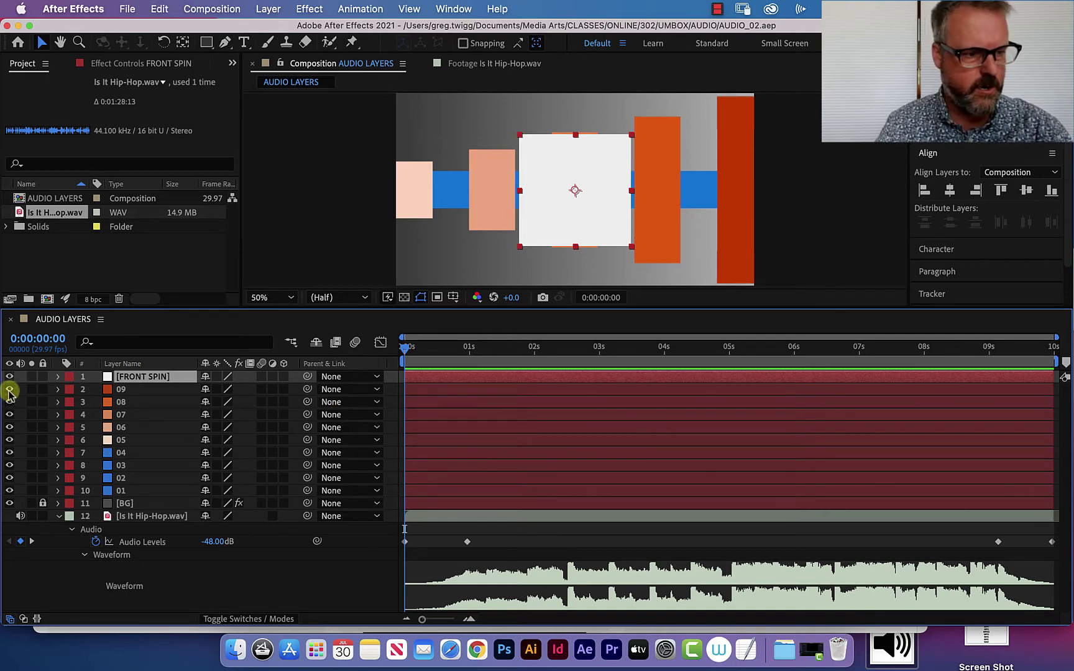
left_click_drag(8, 393, 8, 495)
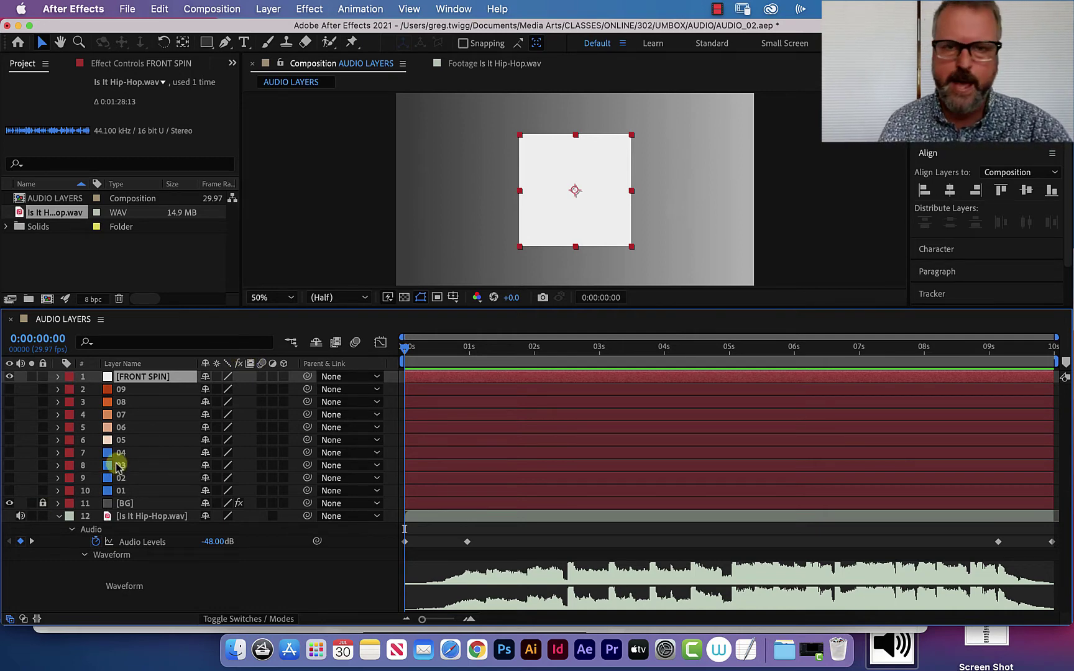
left_click_drag(9, 389, 8, 493)
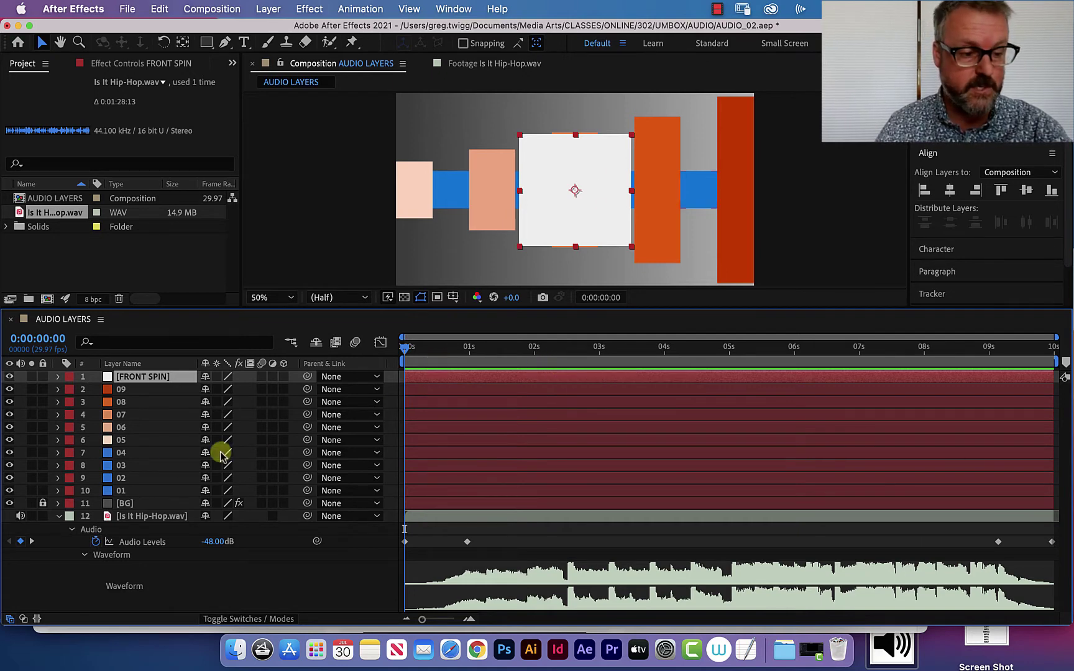
- Trim the start of layers 01 to 09 together so they begin at about 8 seconds
left_click(141, 490, "shift")
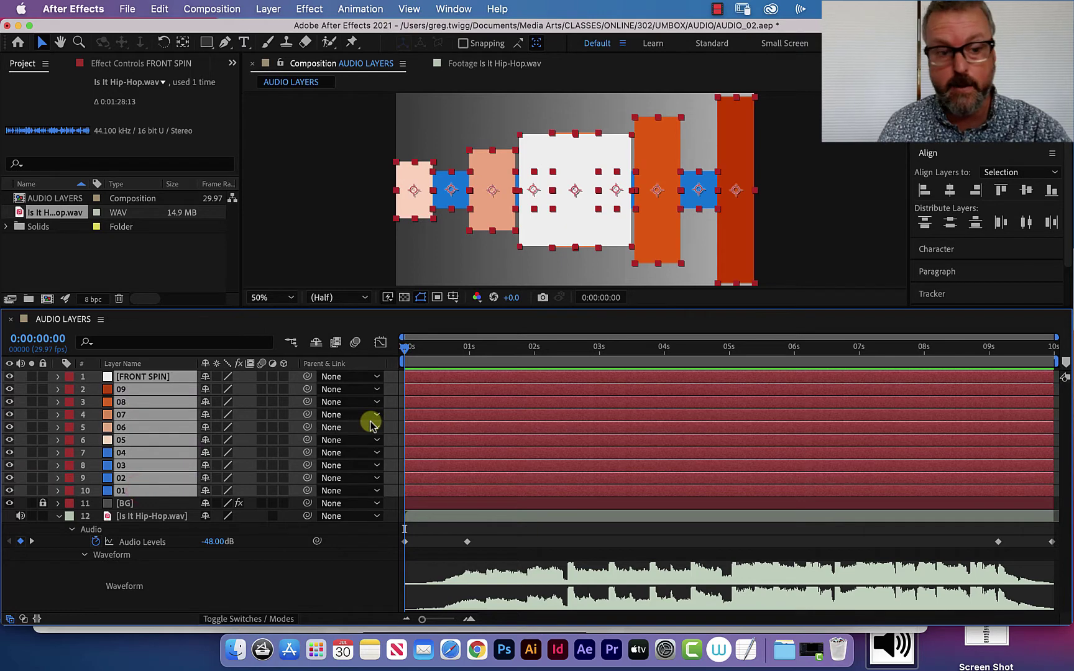
left_click(141, 376, "super")
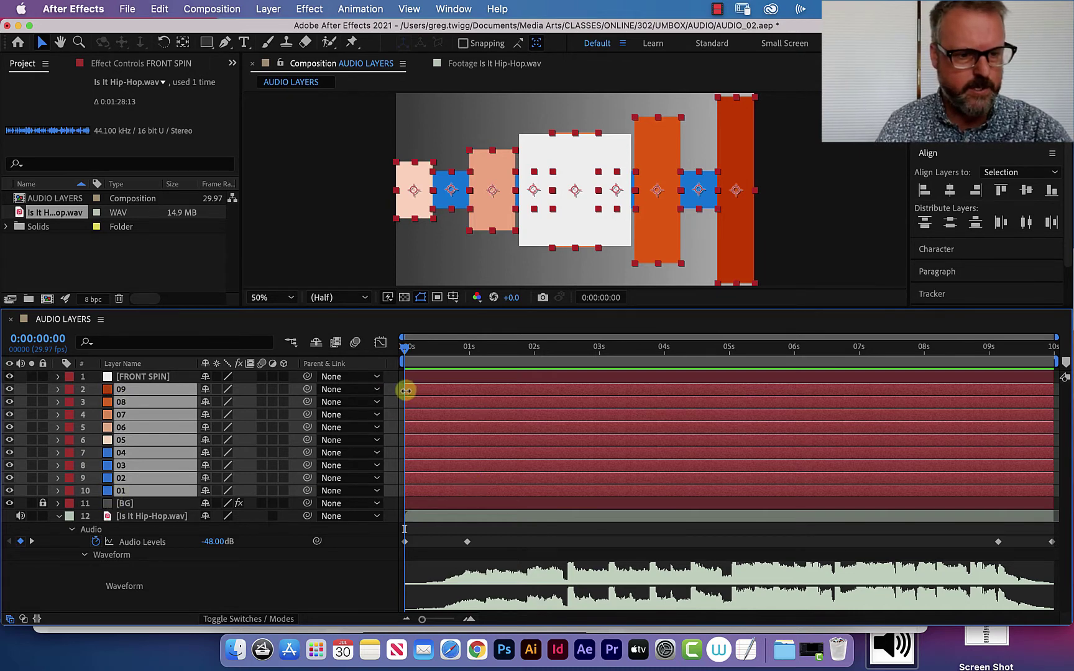
left_click_drag(406, 391, 733, 429)
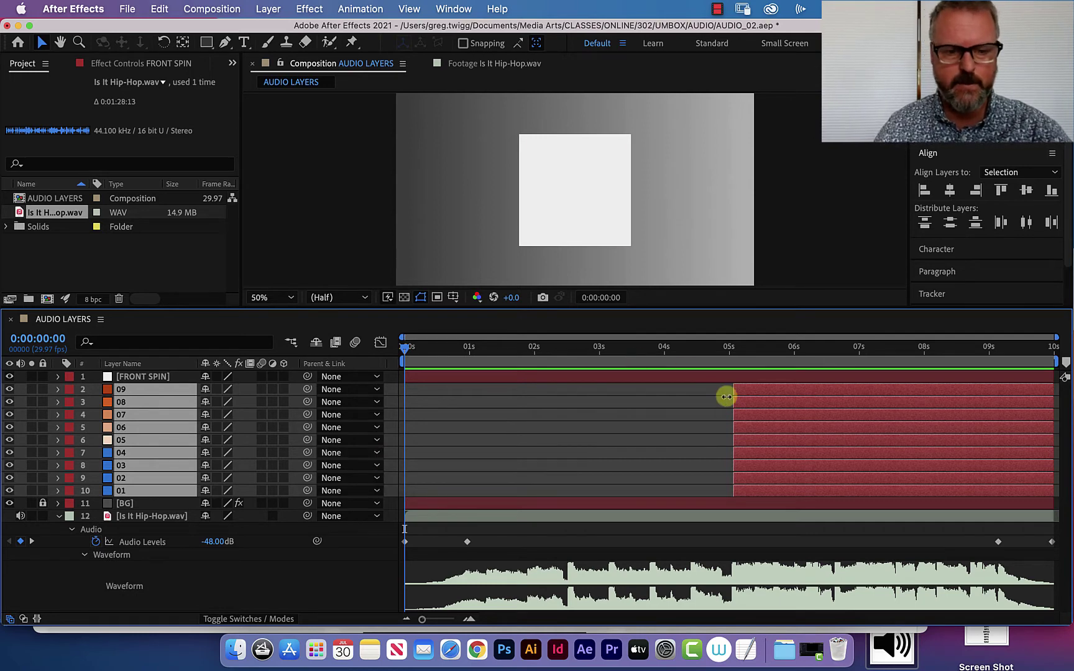
left_click_drag(734, 392, 925, 415)
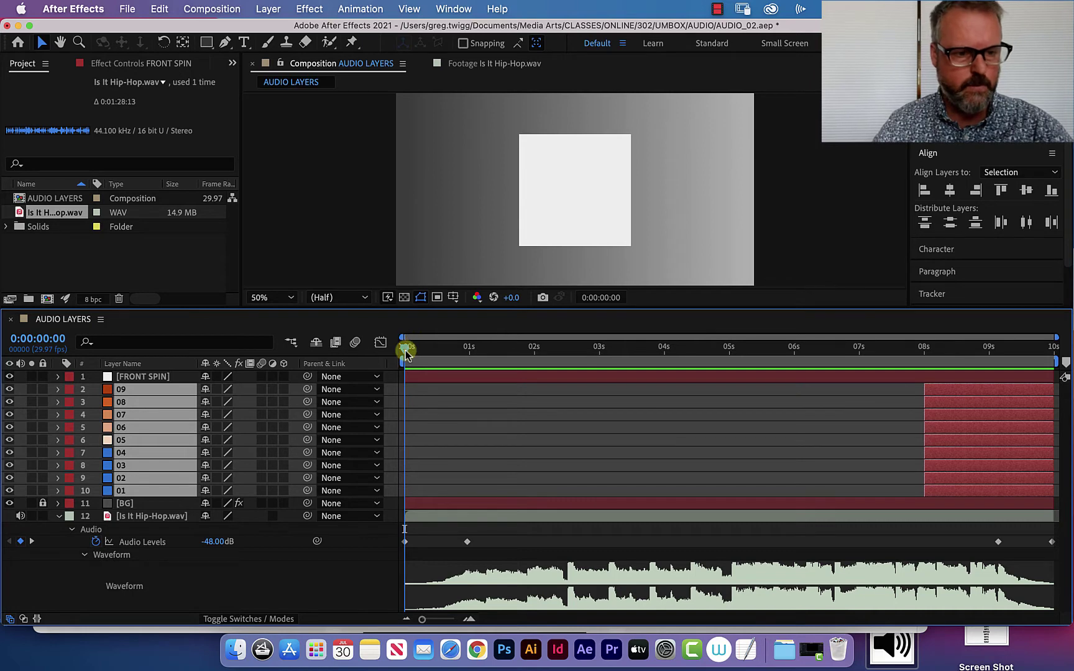
- Show Scale, Rotation and Opacity for the FRONT SPIN layer and set a starting keyframe for each at 0:00:00:00
left_click(144, 376)
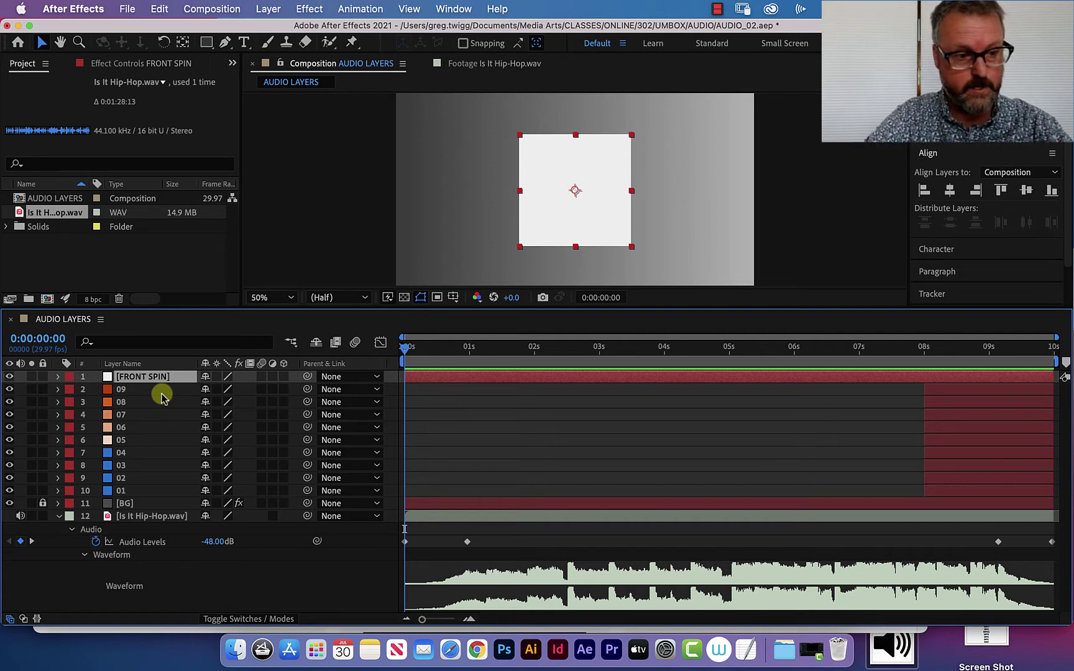
key("s")
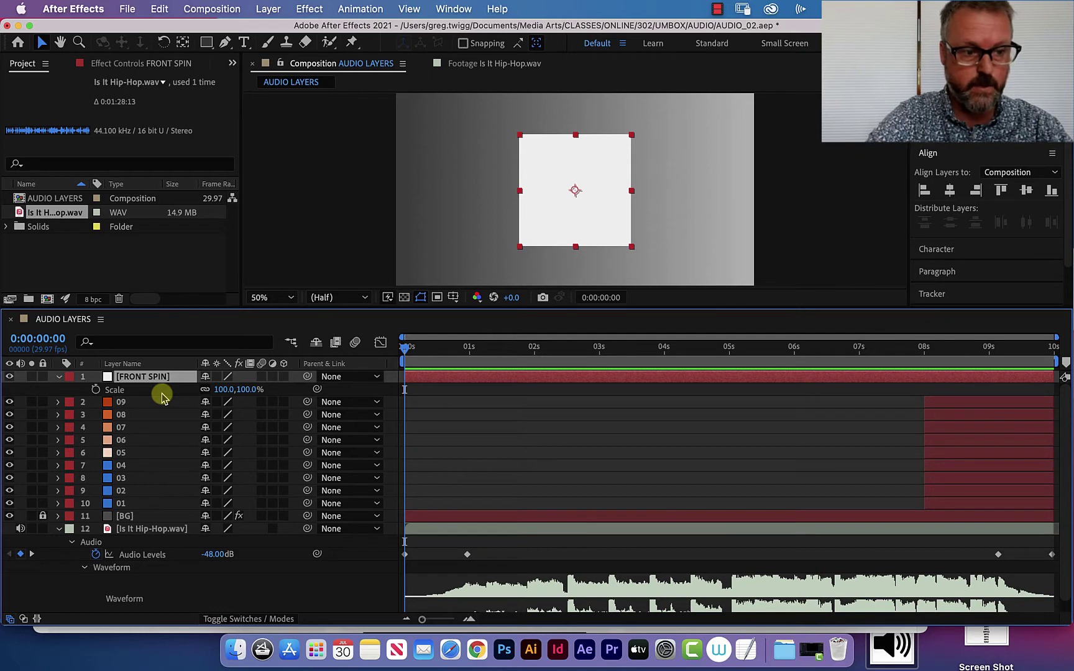
key("shift+r")
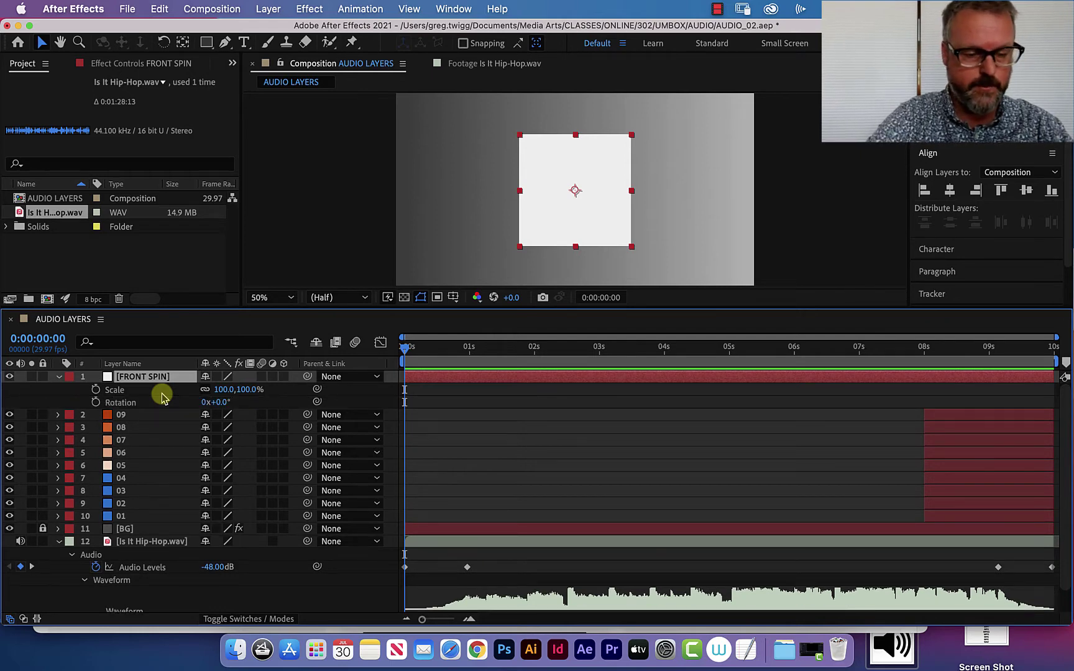
key("shift+t")
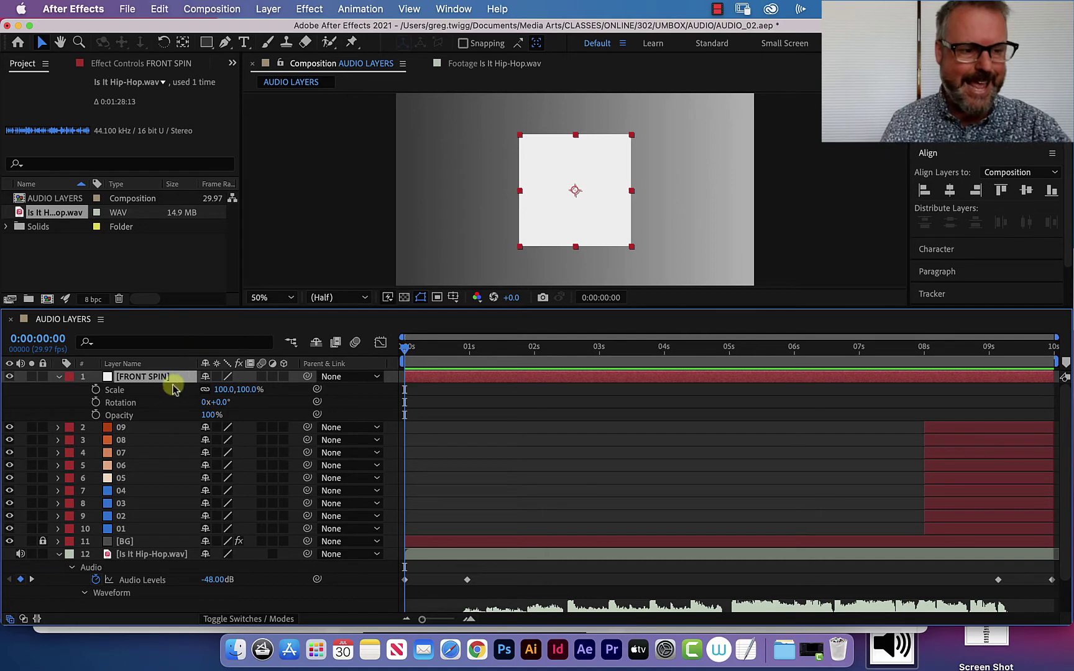
left_click(96, 389)
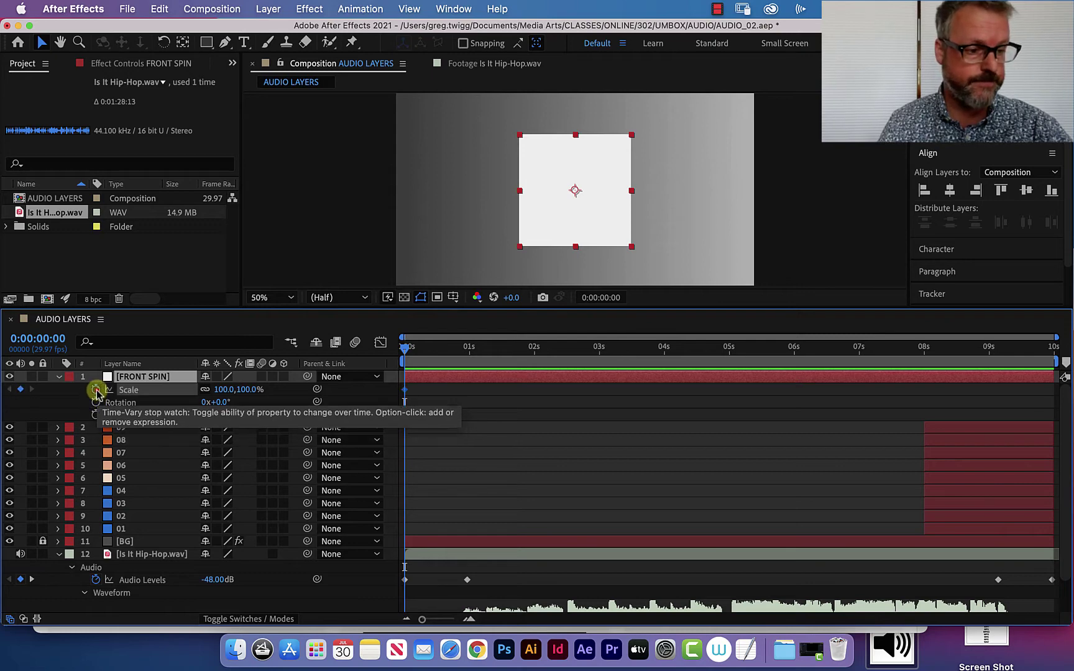
left_click(96, 402)
left_click(96, 415)
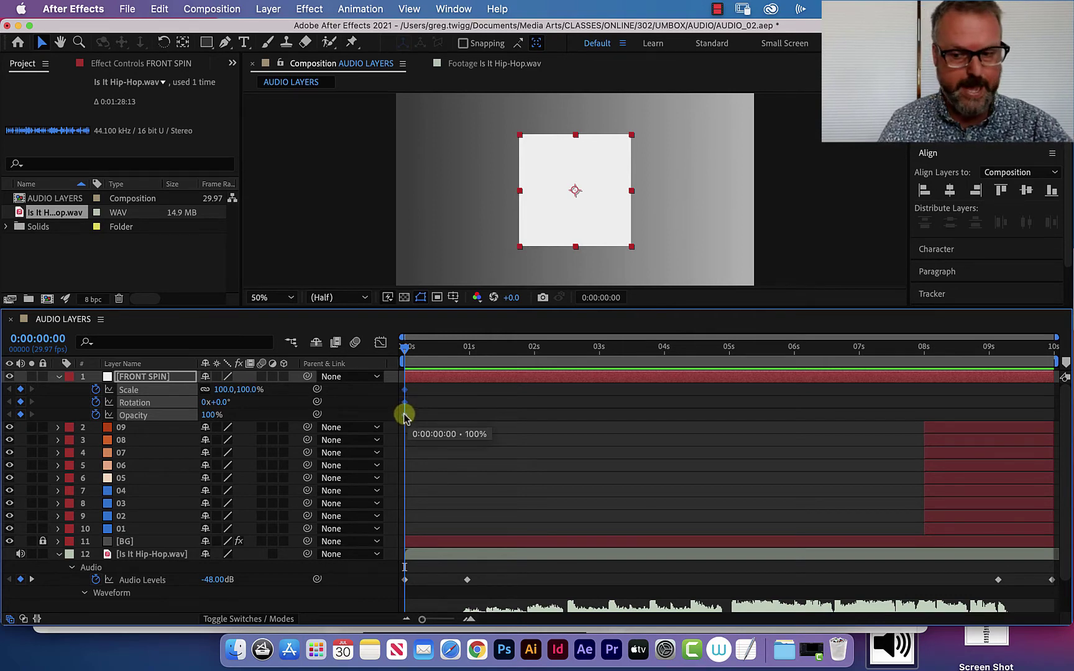
- Set the FRONT SPIN layer's starting rotation to 45° and its scale to 227%
left_click(74, 402)
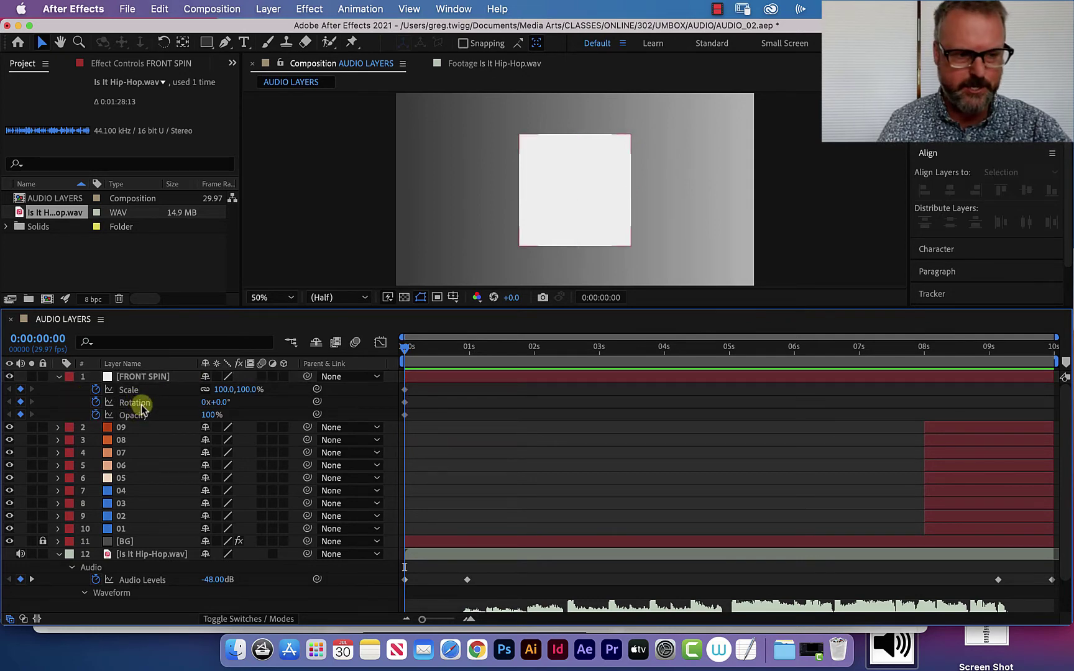
left_click_drag(220, 402, 255, 402)
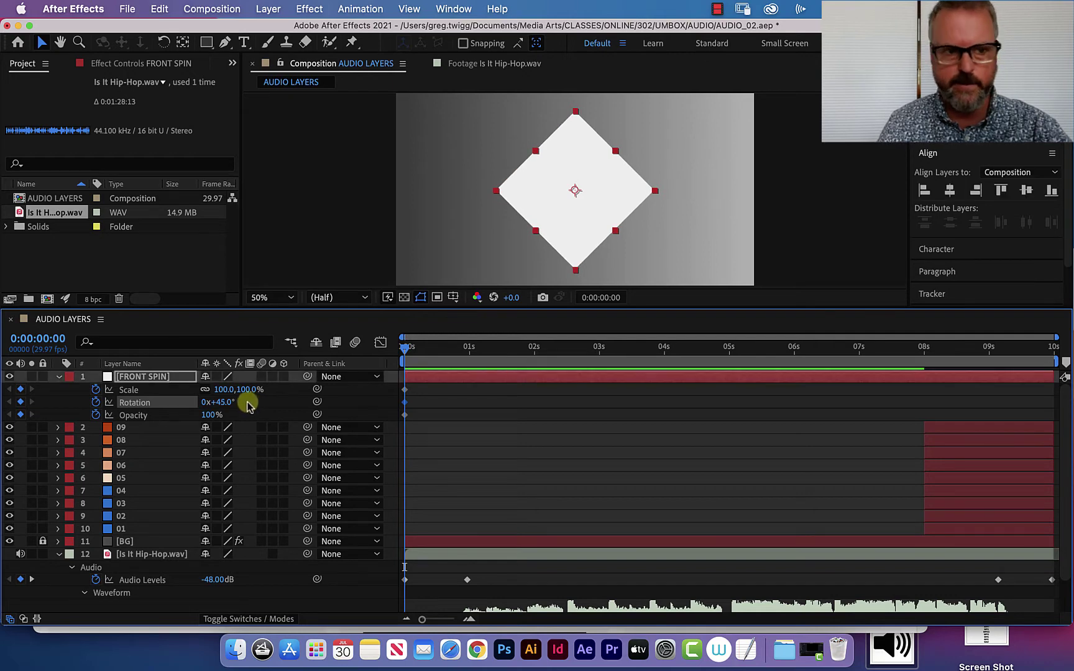
left_click_drag(222, 390, 315, 391)
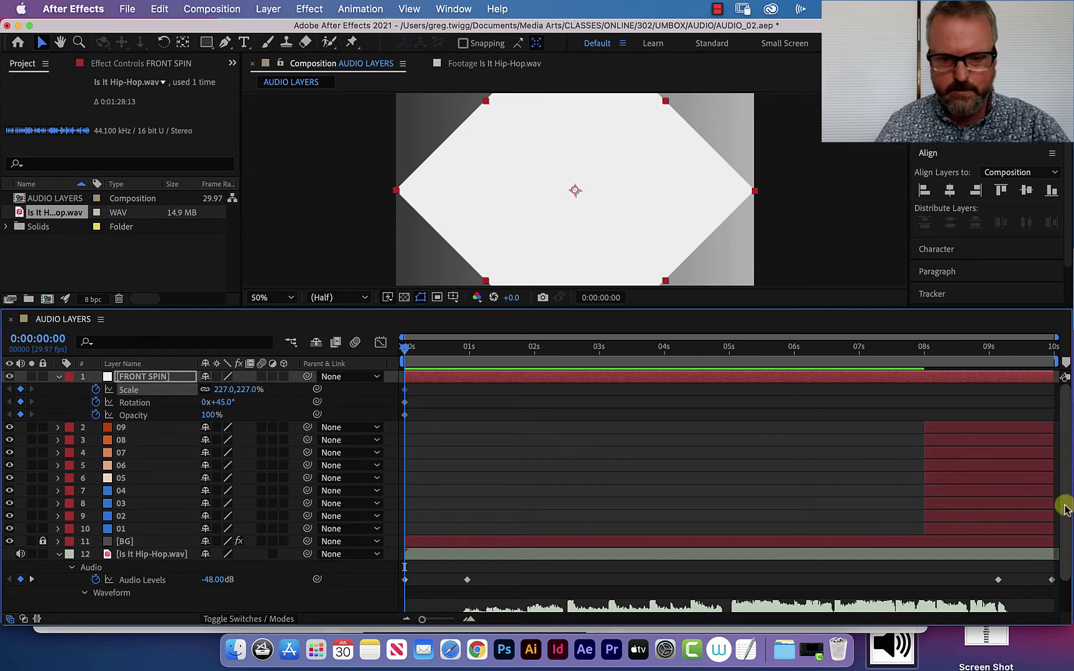
- Scrub the playhead to the first strong beat in the audio waveform at 0:00:02:15 and return to the start
left_click_drag(1064, 509, 1058, 544)
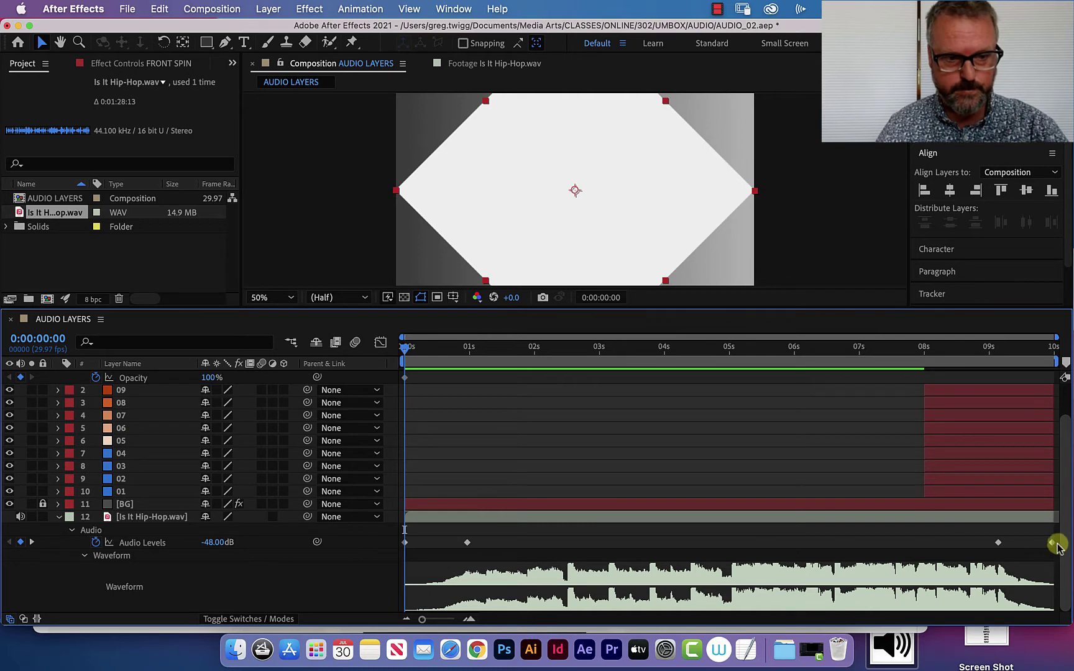
left_click_drag(1058, 543, 1048, 566)
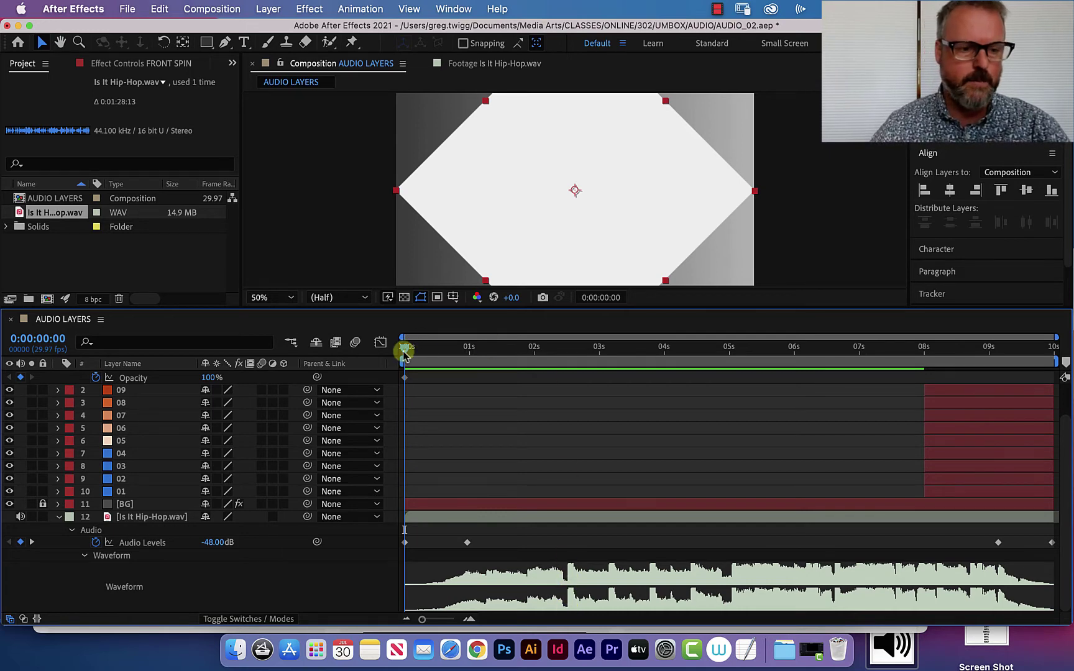
left_click_drag(404, 353, 569, 360)
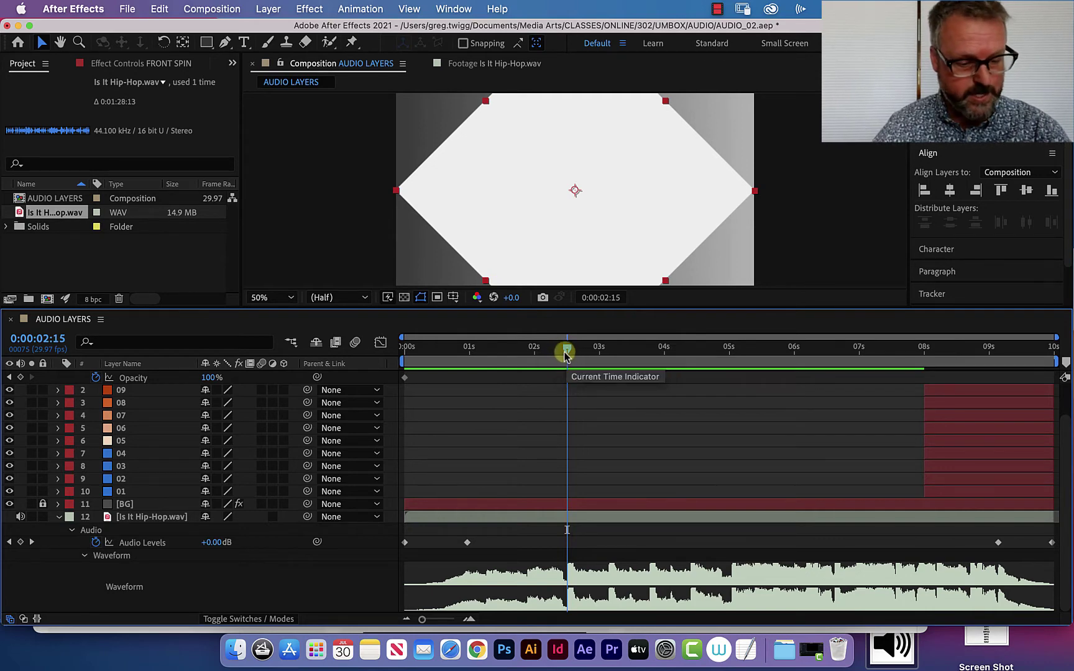
left_click_drag(566, 354, 389, 350)
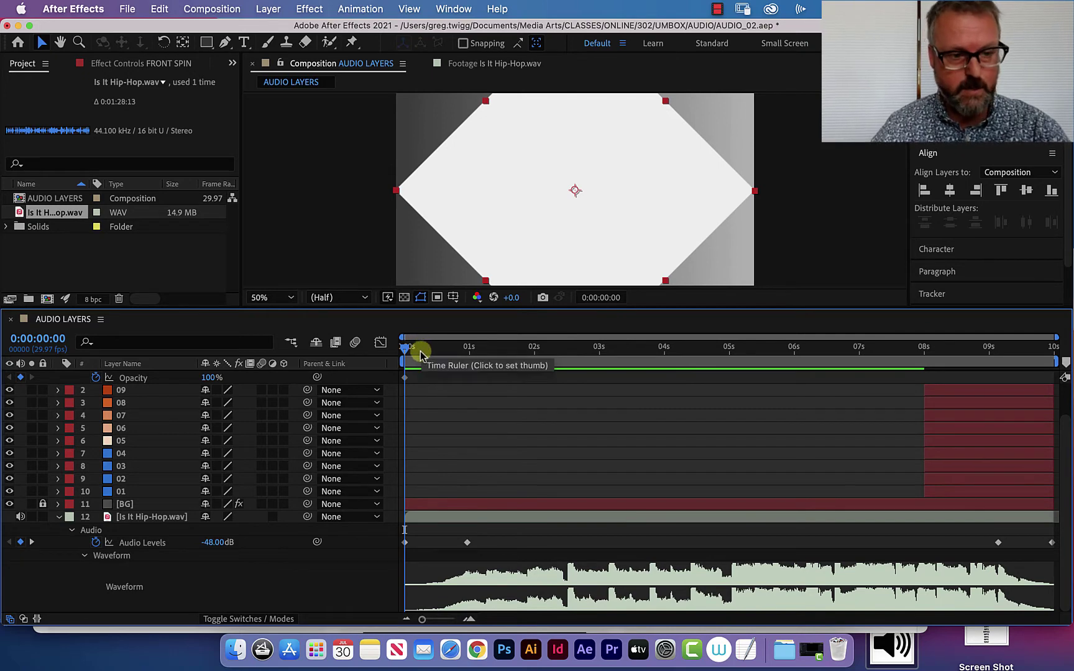
mouse_move(405, 349)
left_mouse_down()
mouse_move(706, 373)
mouse_move(465, 376)
mouse_move(422, 360)
left_mouse_up()
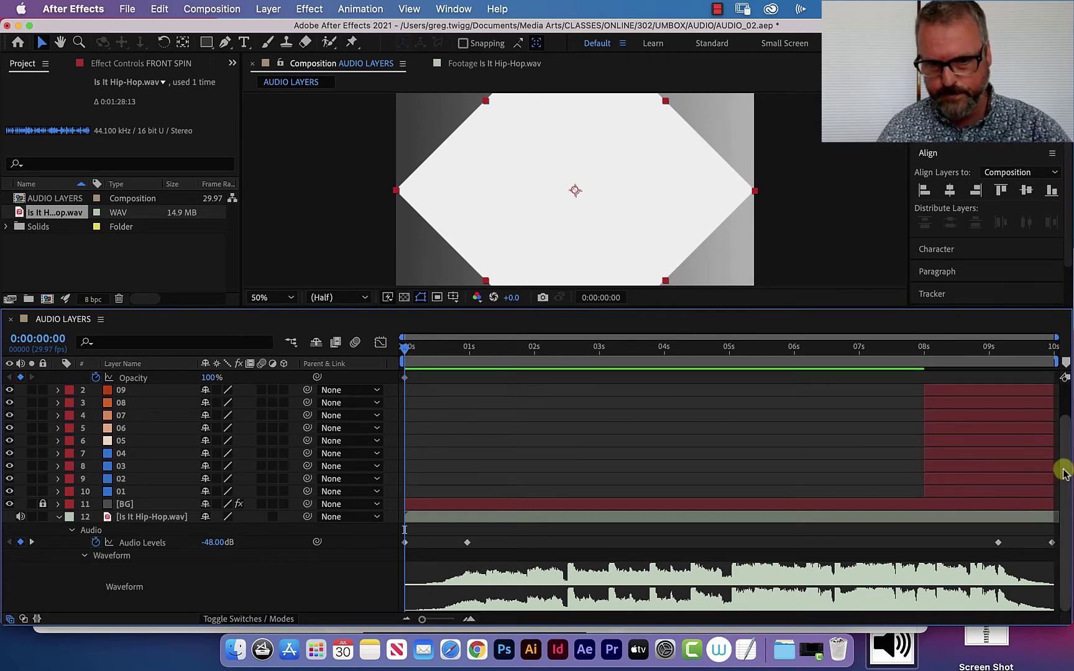
- Add layer markers to FRONT SPIN on the beats while previewing, from about 2.6 to 9.4 seconds
scroll(1067, 468, "up", 3)
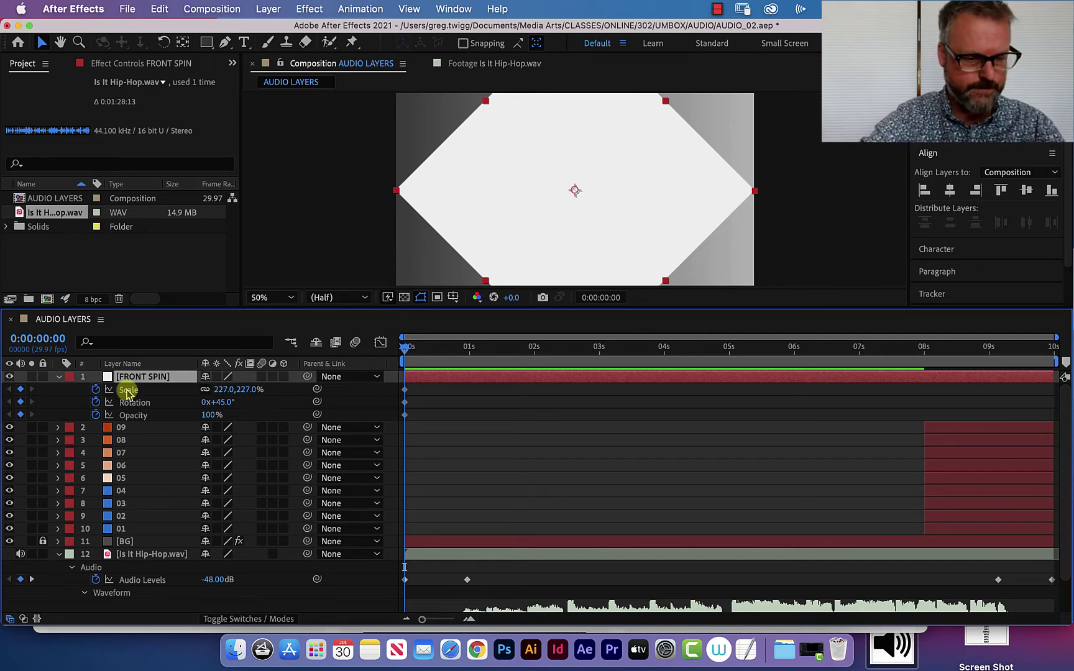
key("space")
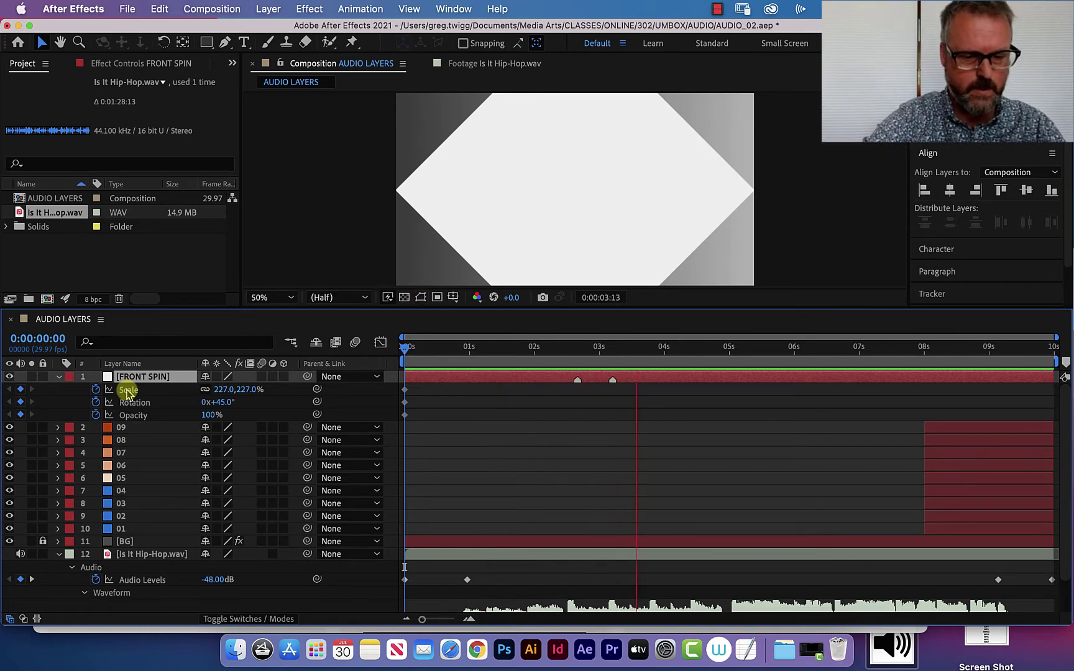
key("KP_Multiply")
key("KP_Multiply")
key("KP_Multiply")
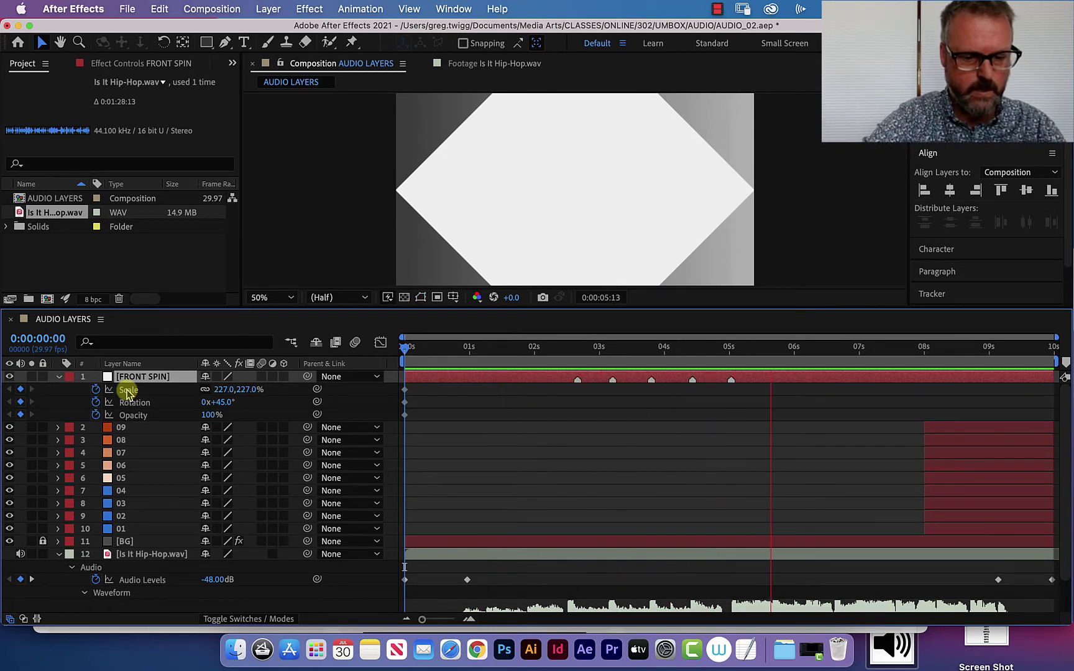
key("KP_Multiply")
key("KP_Multiply")
key("KP_Multiply")
key("KP_Multiply")
key("KP_Multiply")
key("KP_Multiply")
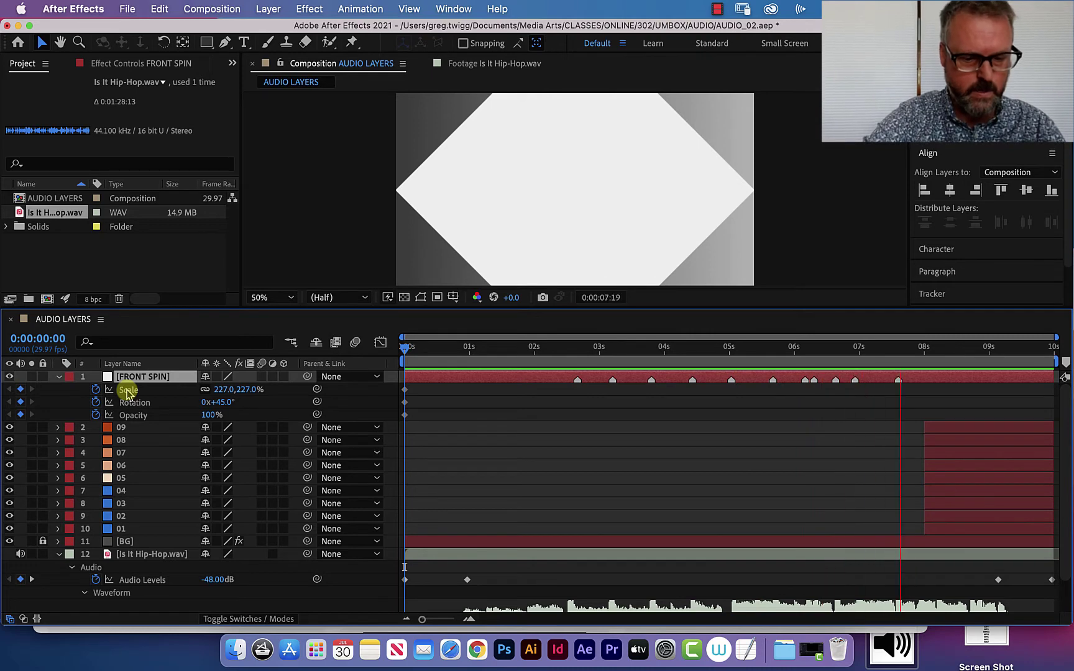
key("KP_Multiply")
key("KP_Multiply")
key("KP_Multiply")
key("KP_Multiply")
key("KP_Multiply")
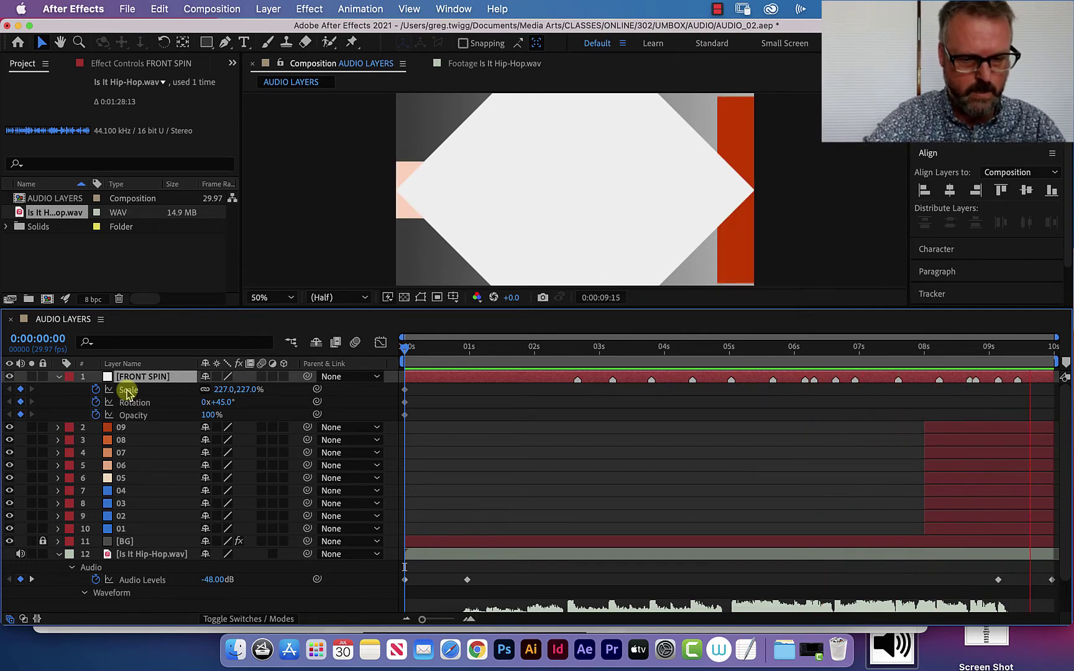
key("space")
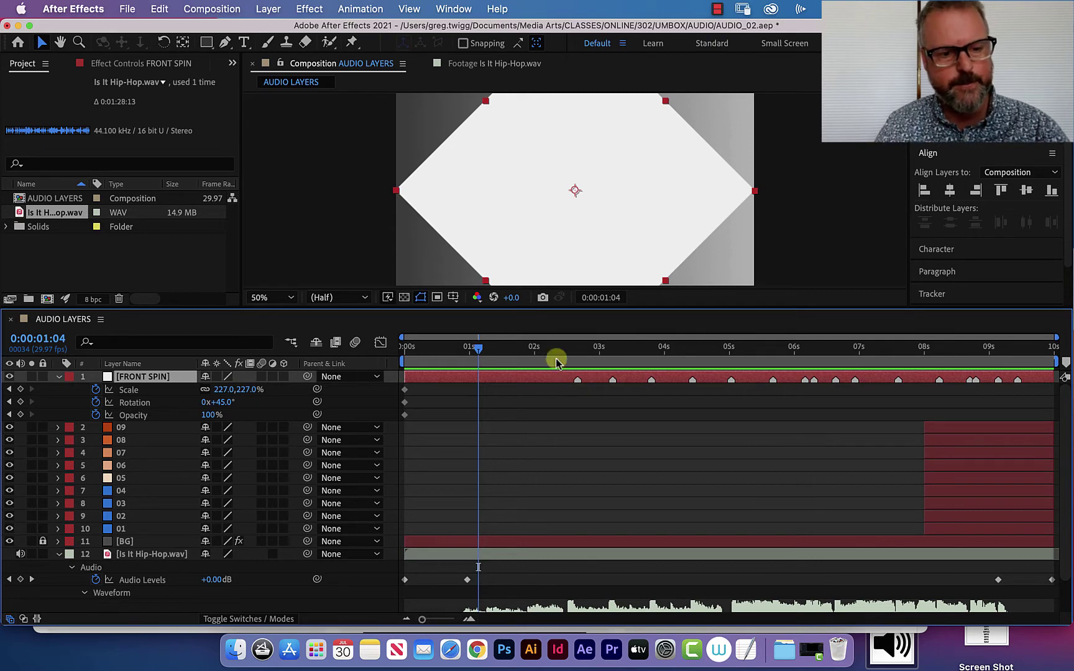
- Delete all layer markers from the FRONT SPIN layer
left_click_drag(550, 348, 608, 381)
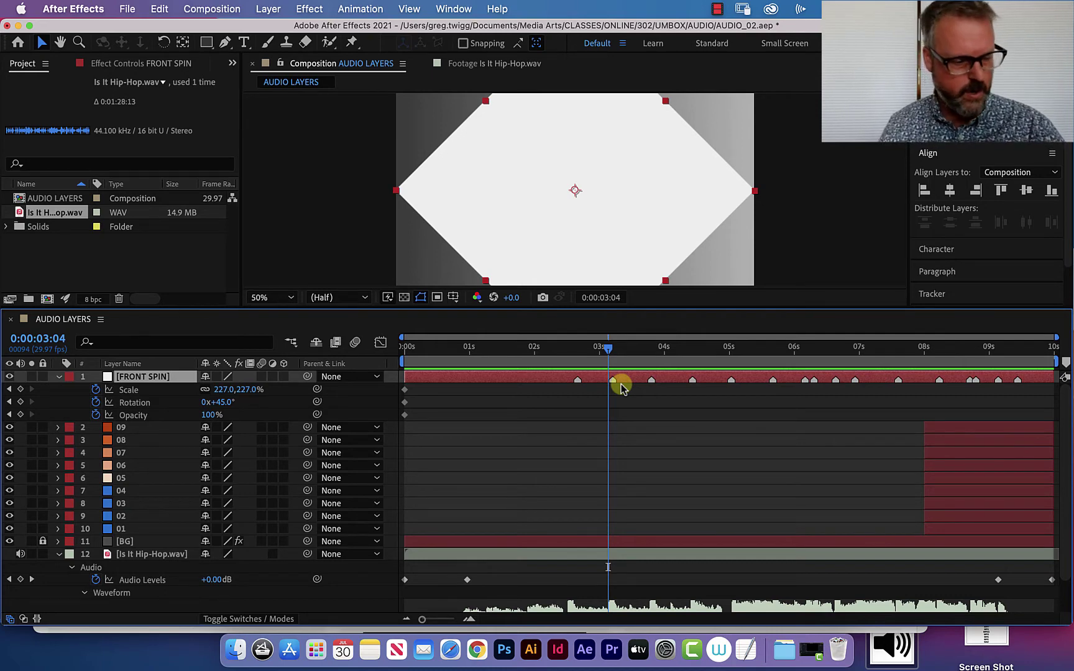
right_click(578, 380)
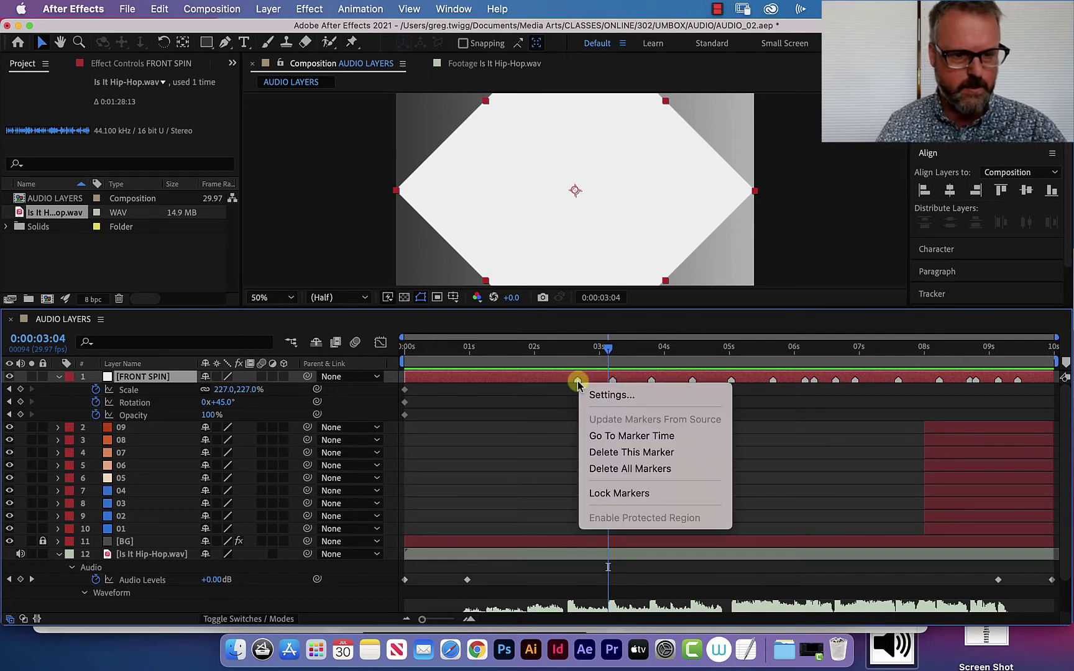
left_click(622, 470)
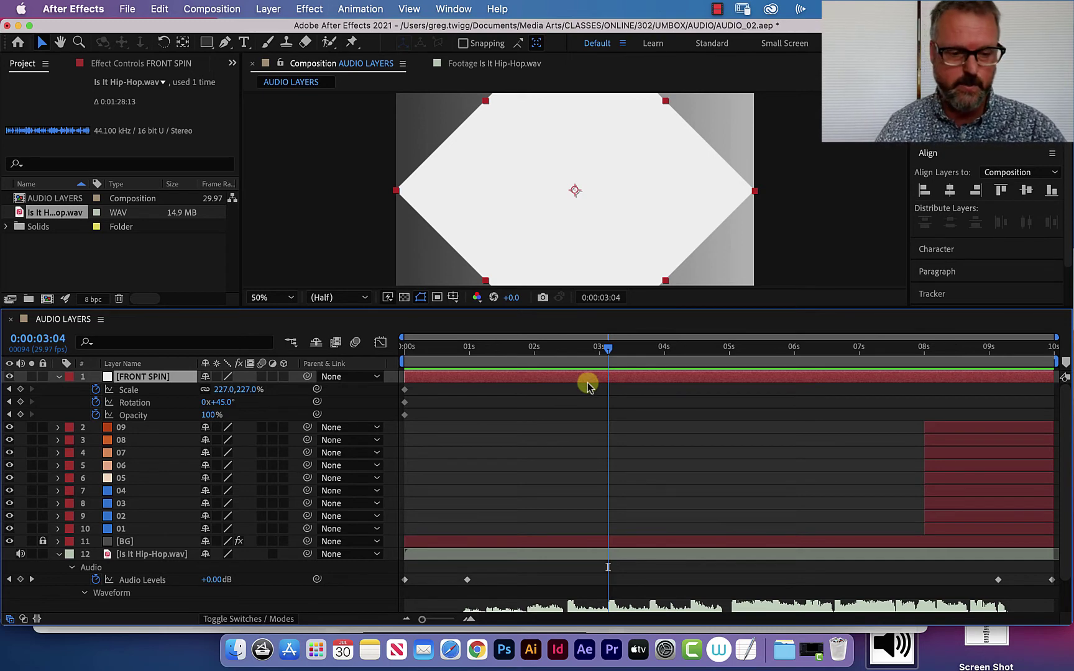
- At 0:00:02:15, keyframe FRONT SPIN's scale at 21%, rotation at 136° and opacity at 0%
left_click_drag(608, 349, 567, 364)
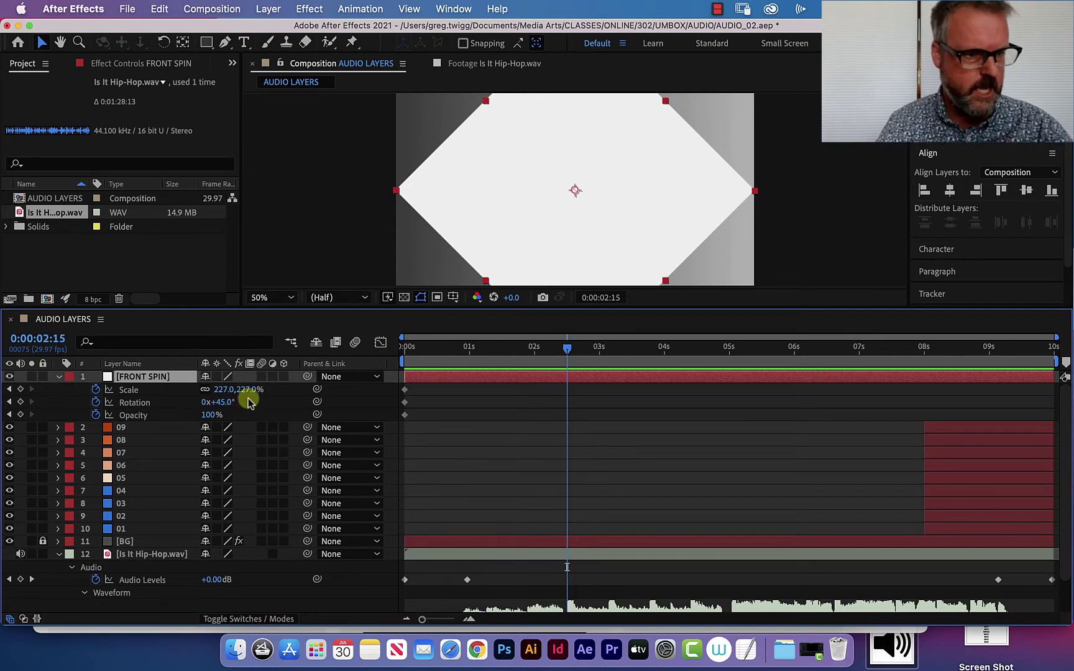
left_click_drag(229, 399, 112, 409)
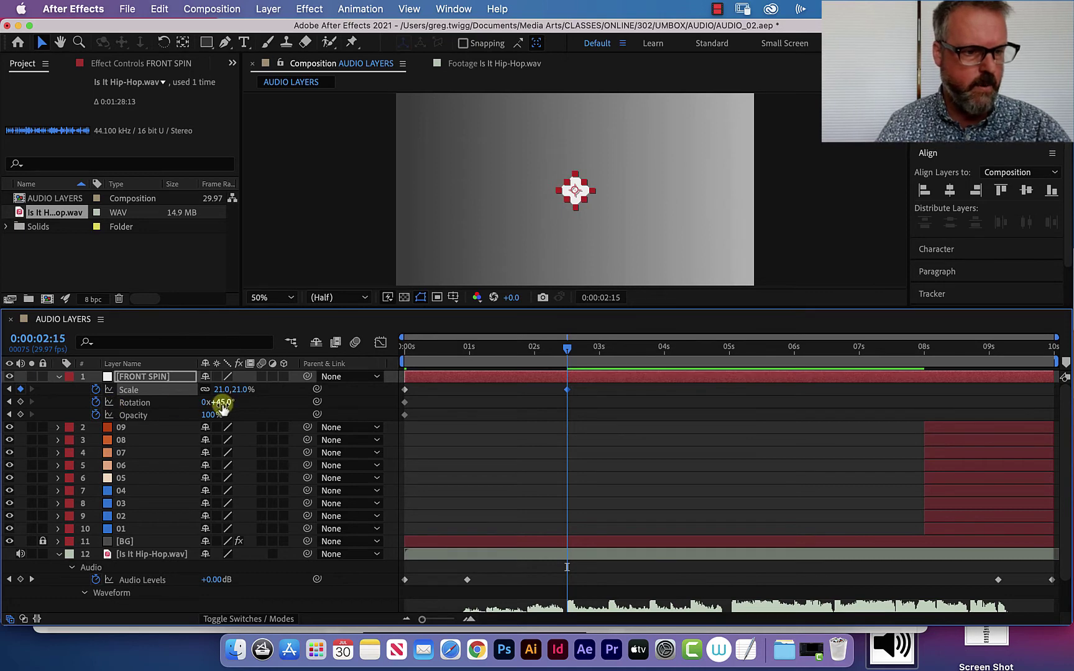
left_click_drag(218, 403, 292, 404)
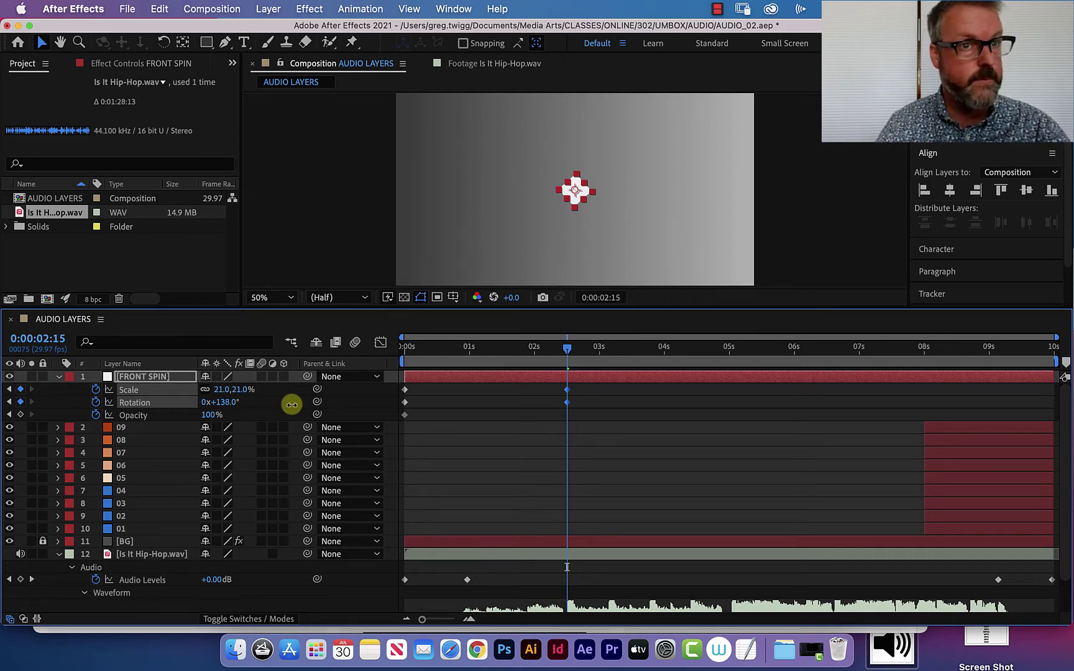
left_click_drag(292, 405, 291, 403)
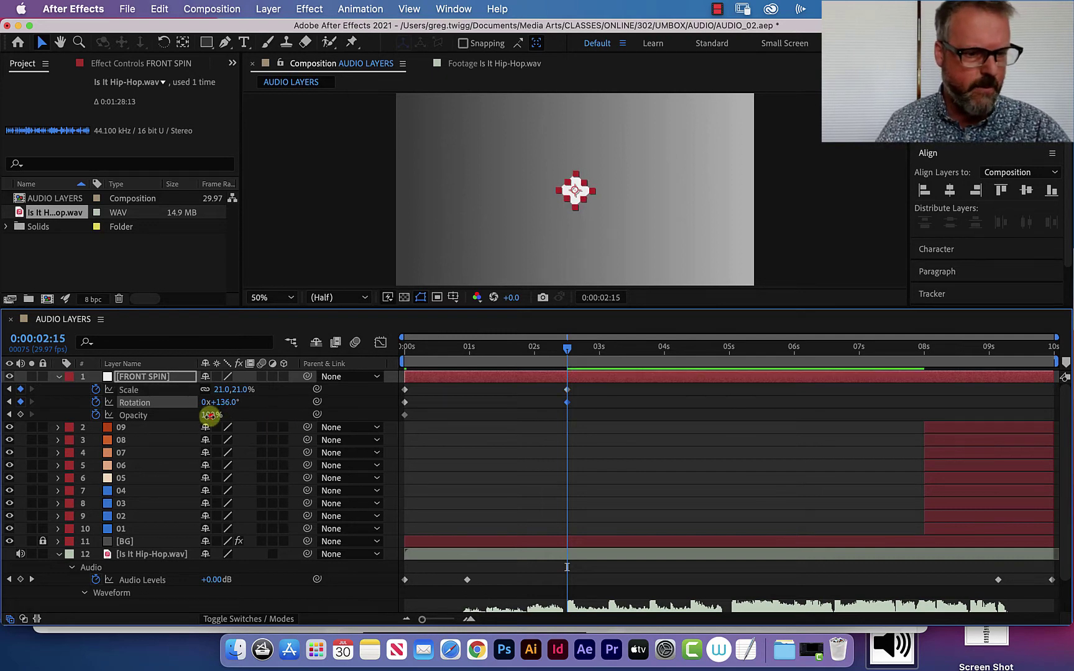
left_click_drag(209, 415, 95, 425)
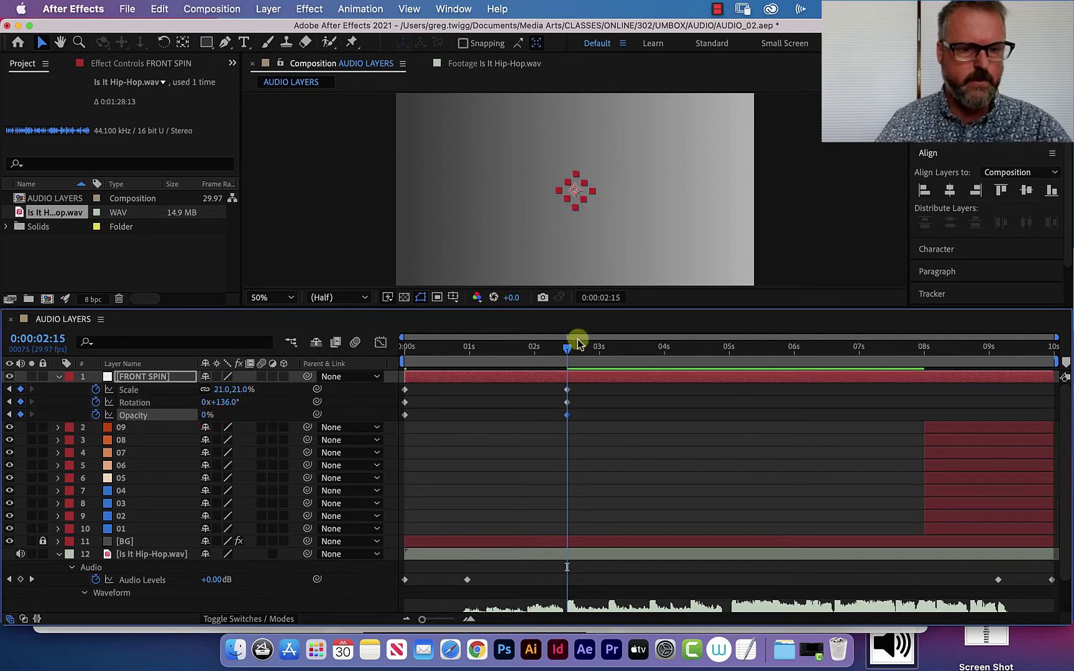
- Preview the FRONT SPIN animation with the audio from the start through the first strong beat
left_click_drag(567, 349, 342, 353)
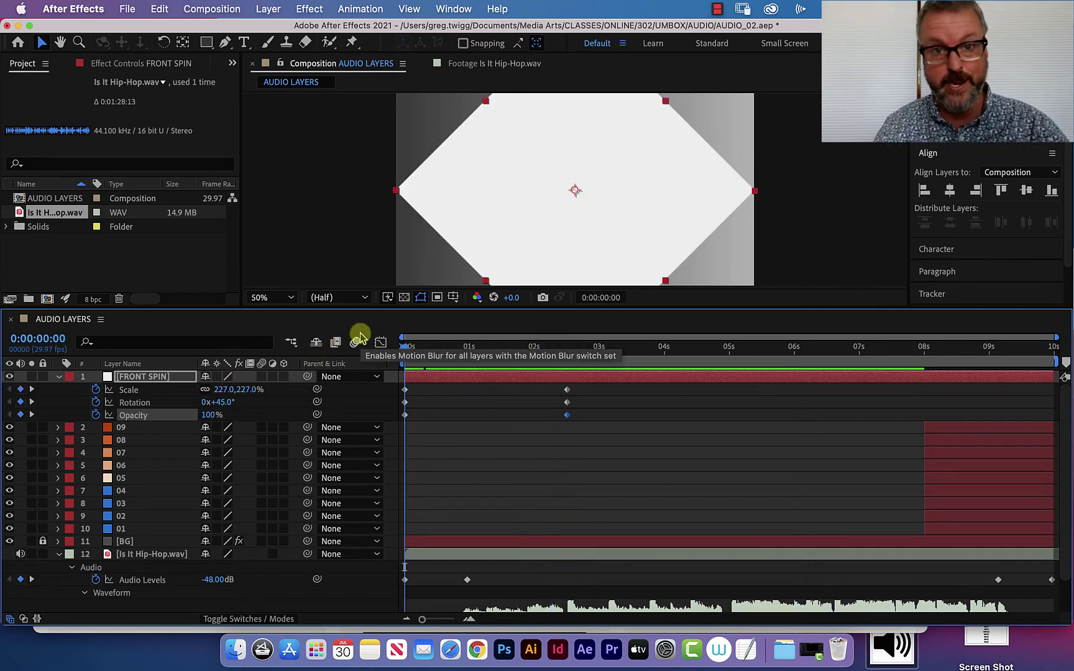
key("space")
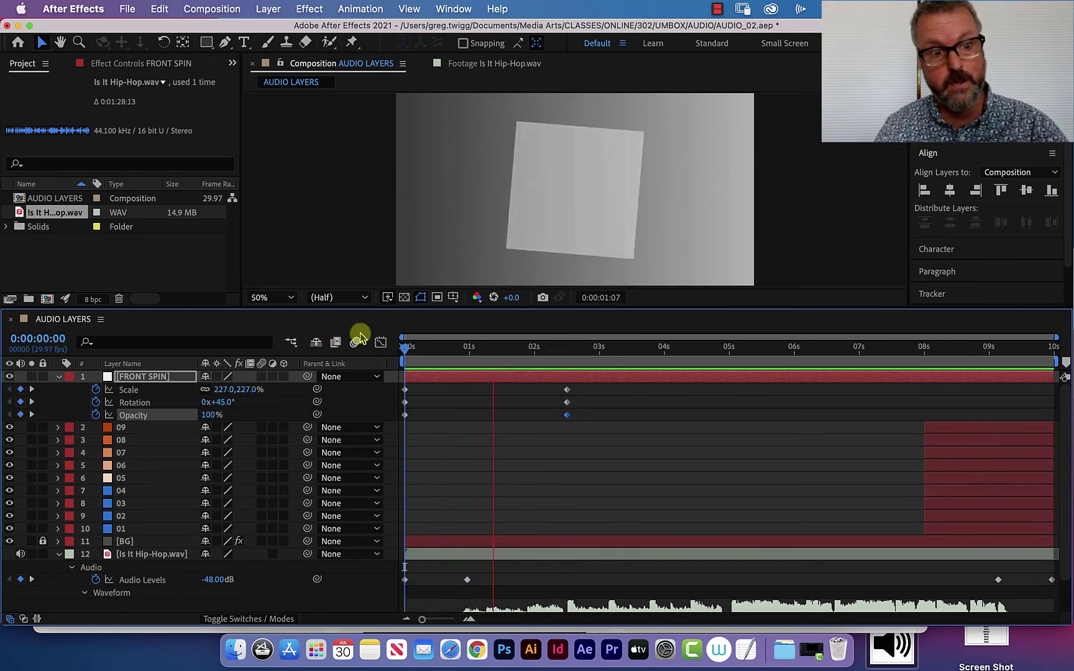
key("space")
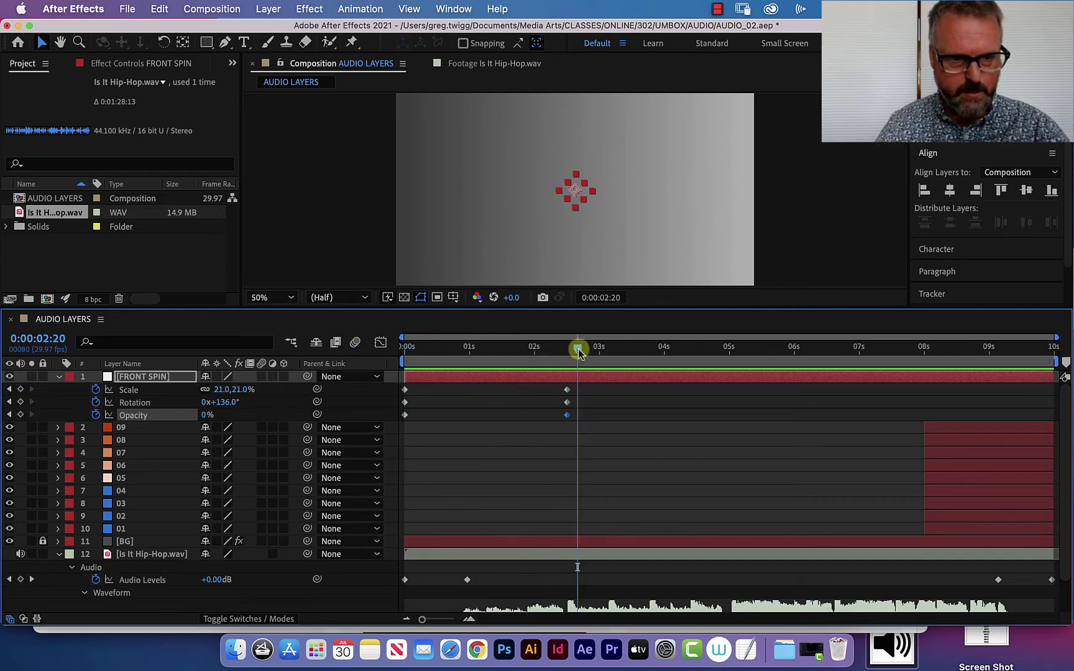
- Trim the end of the FRONT SPIN layer to 0:00:02:15 and collapse its properties
left_click_drag(582, 359, 570, 352)
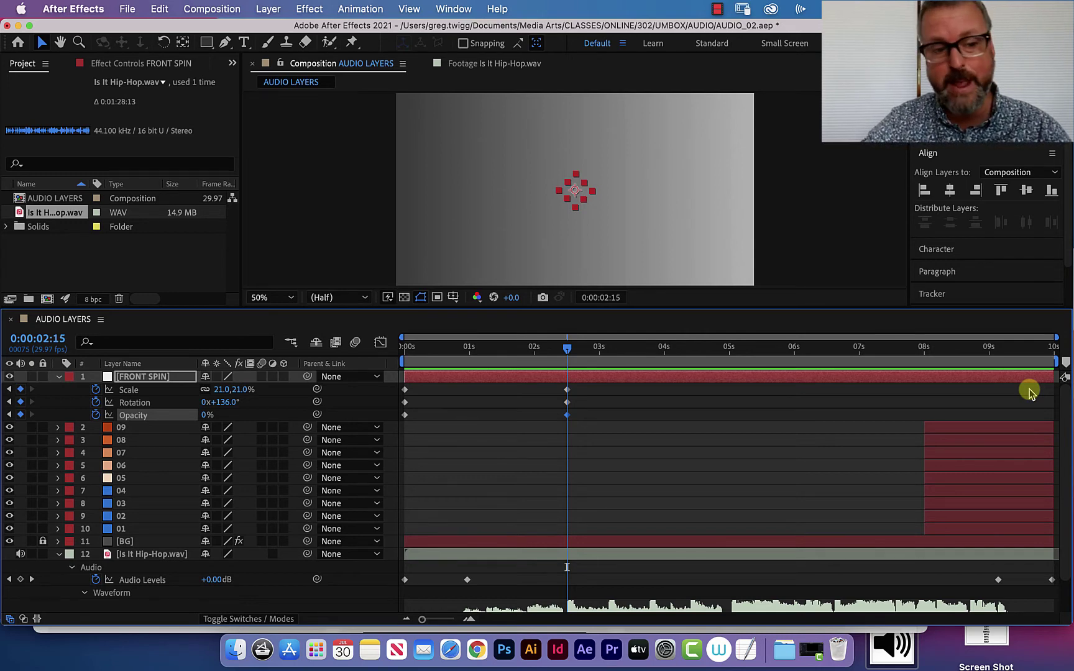
key("alt+bracketright")
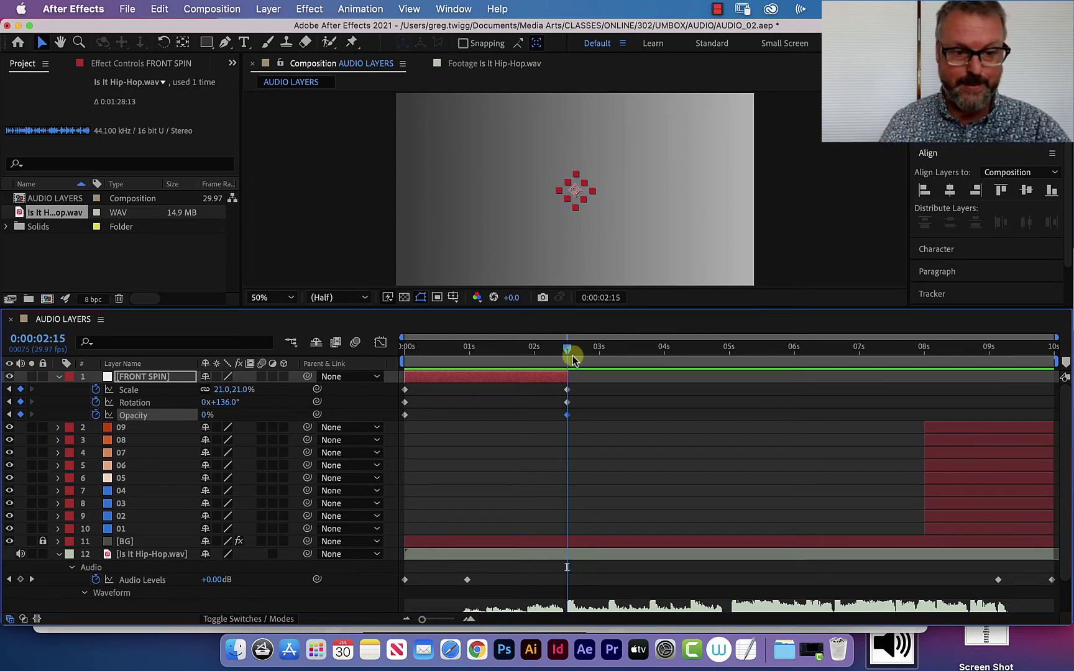
left_click_drag(569, 348, 502, 353)
mouse_move(598, 345)
left_mouse_down()
mouse_move(336, 385)
mouse_move(596, 336)
mouse_move(586, 347)
left_mouse_up()
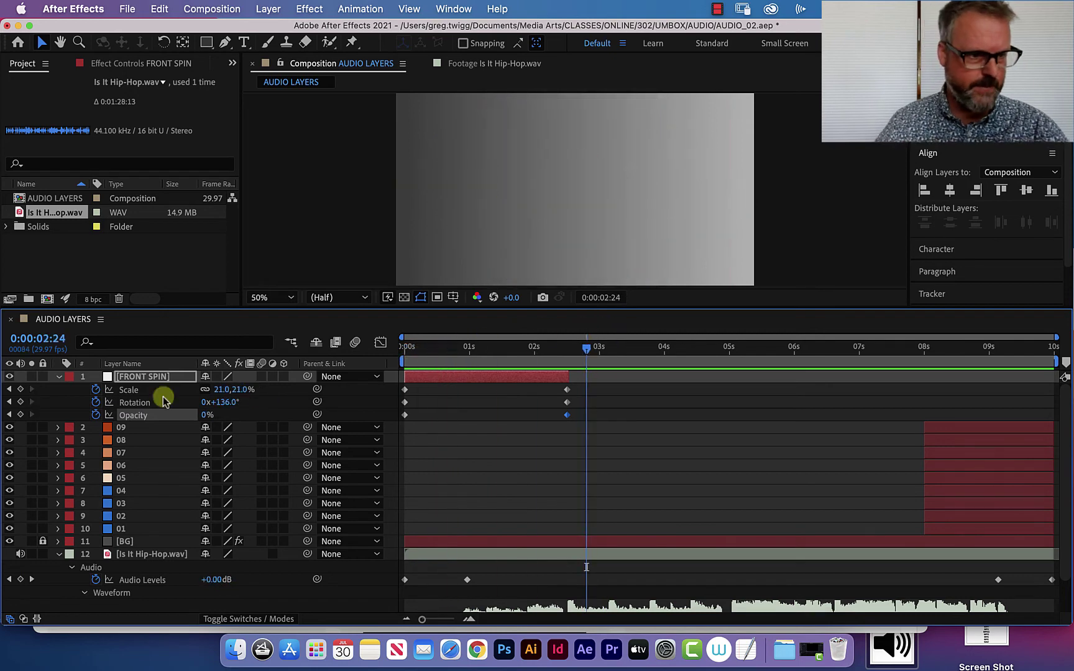
left_click(59, 377)
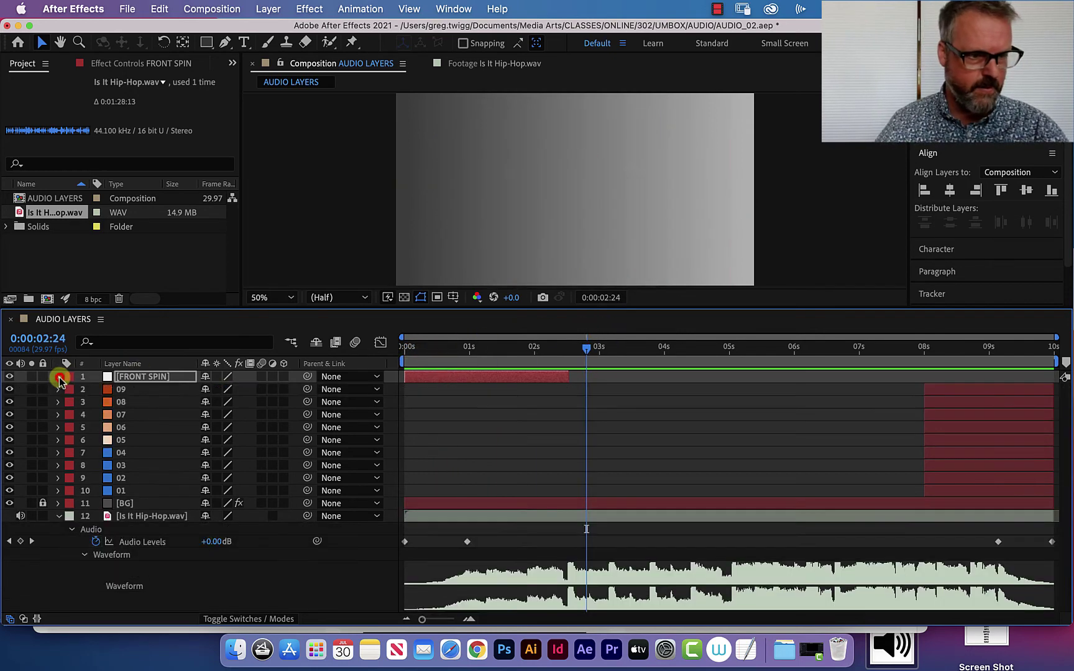
- Extend the in points of layer 01 to 0:00:02:15 and layer 02 to the next beat at 0:00:03:04
left_click(578, 355)
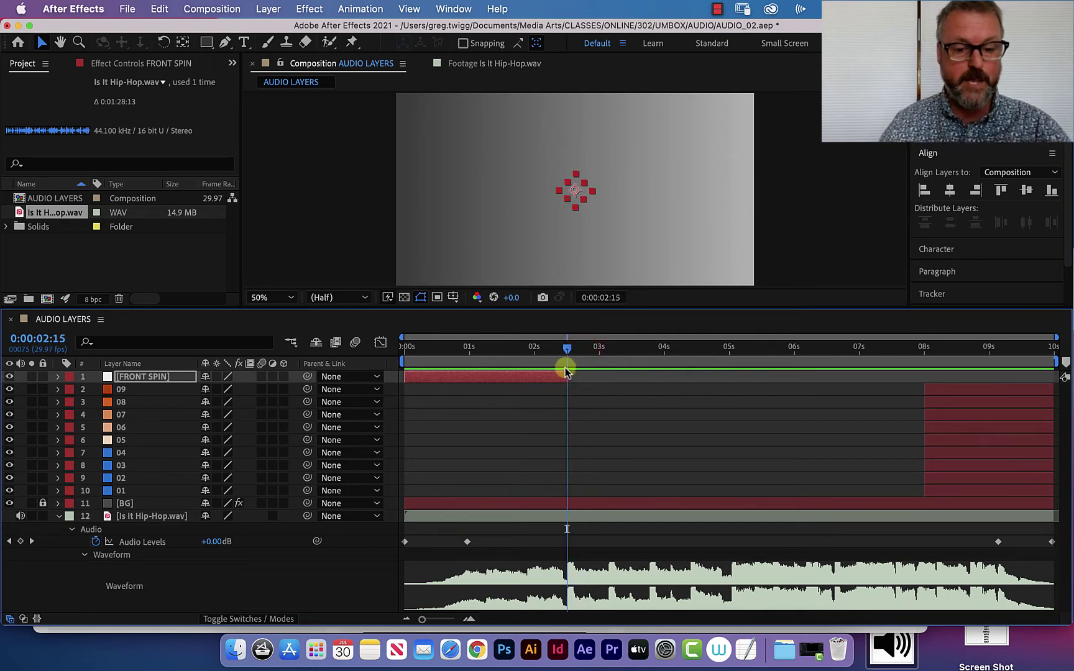
left_click(115, 491)
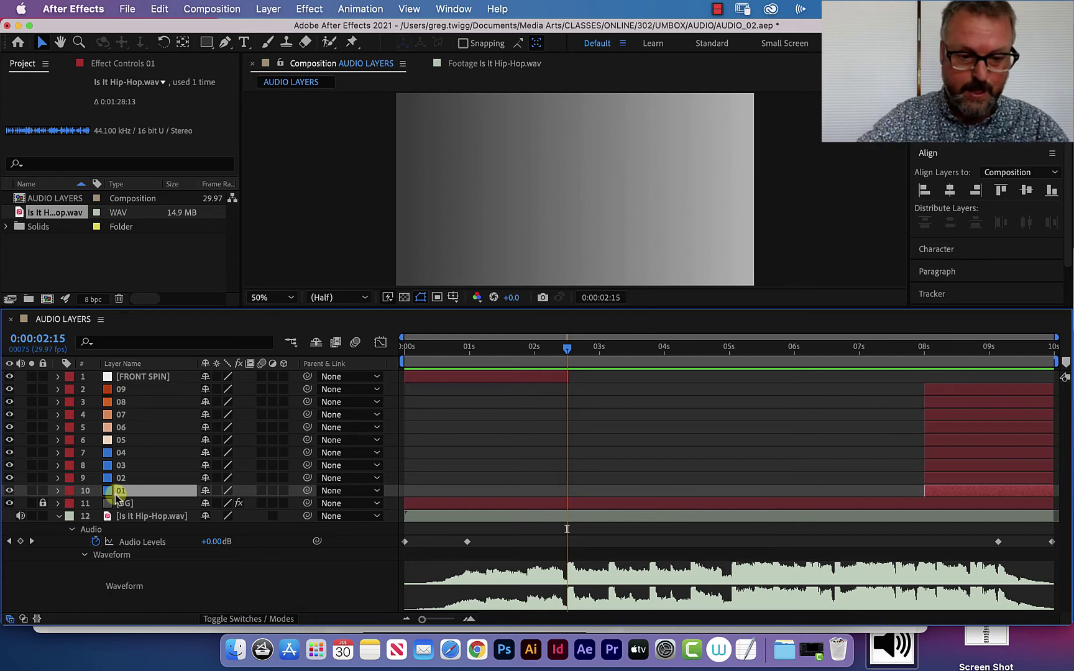
key("alt+bracketleft")
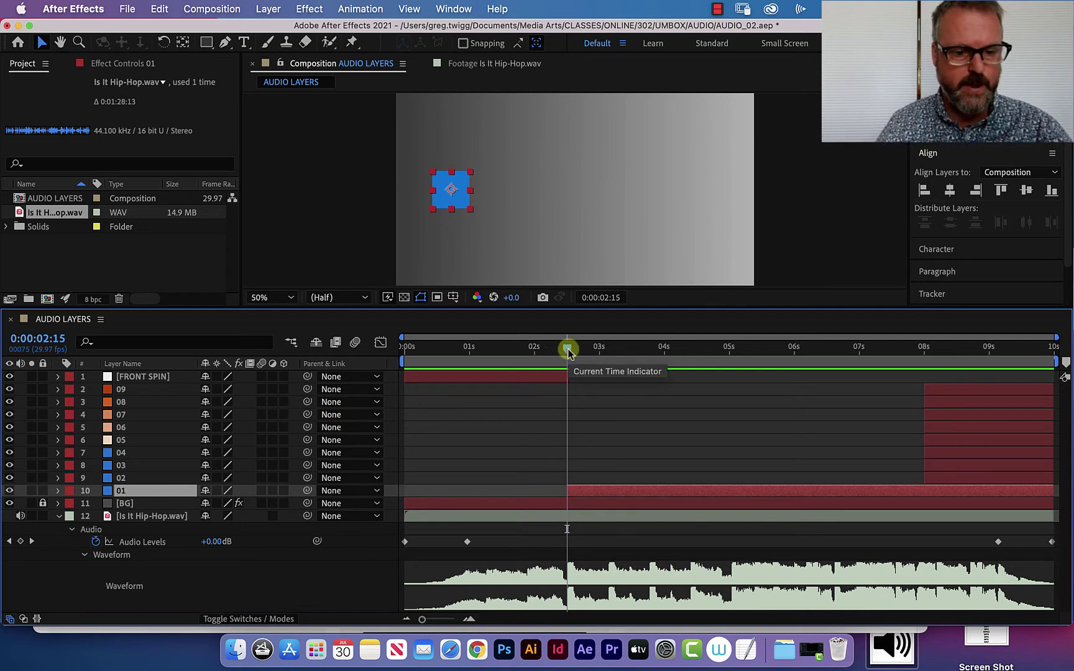
left_click_drag(567, 350, 609, 353)
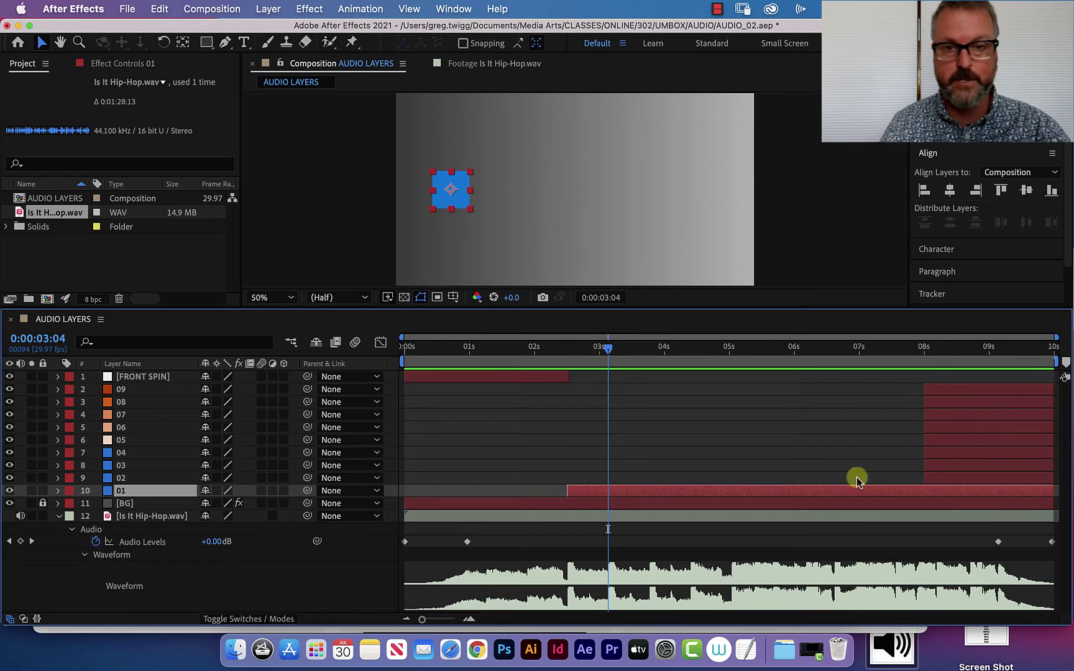
left_click_drag(924, 478, 606, 435)
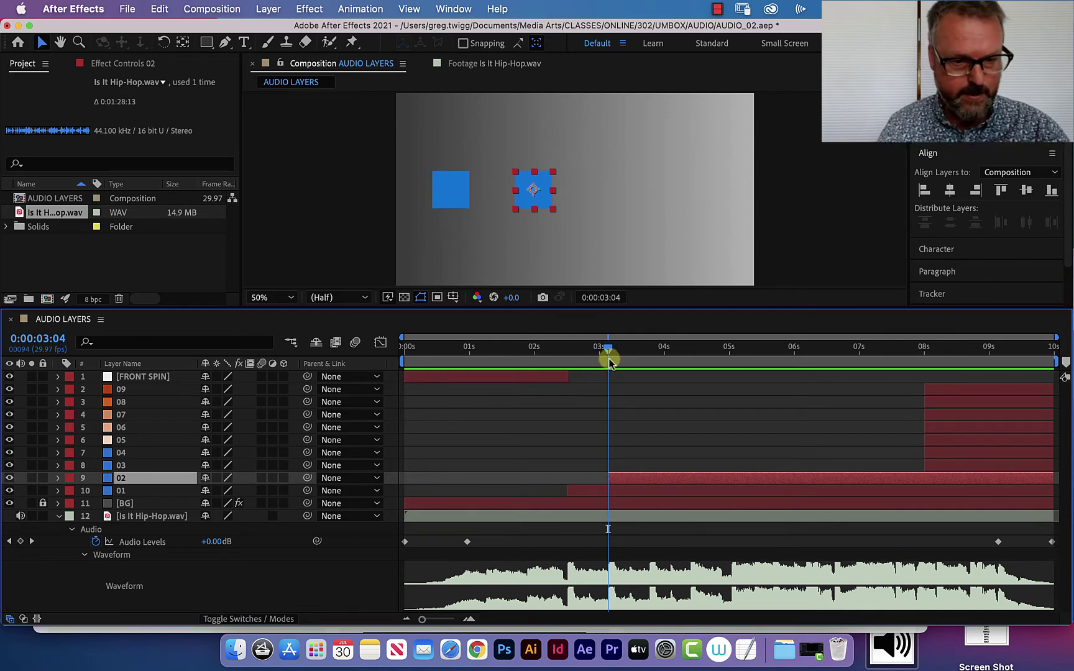
- Extend the in points of layer 03 to the beat at 0:00:03:23 and layer 04 to 0:00:04:12
left_click_drag(608, 352, 649, 353)
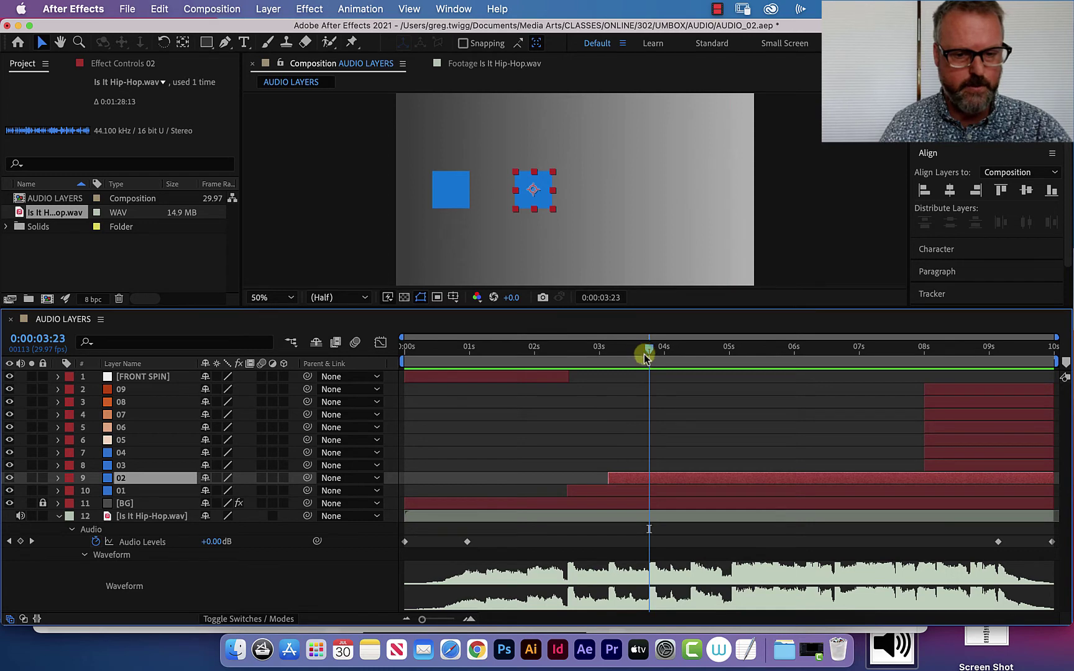
left_click(131, 468)
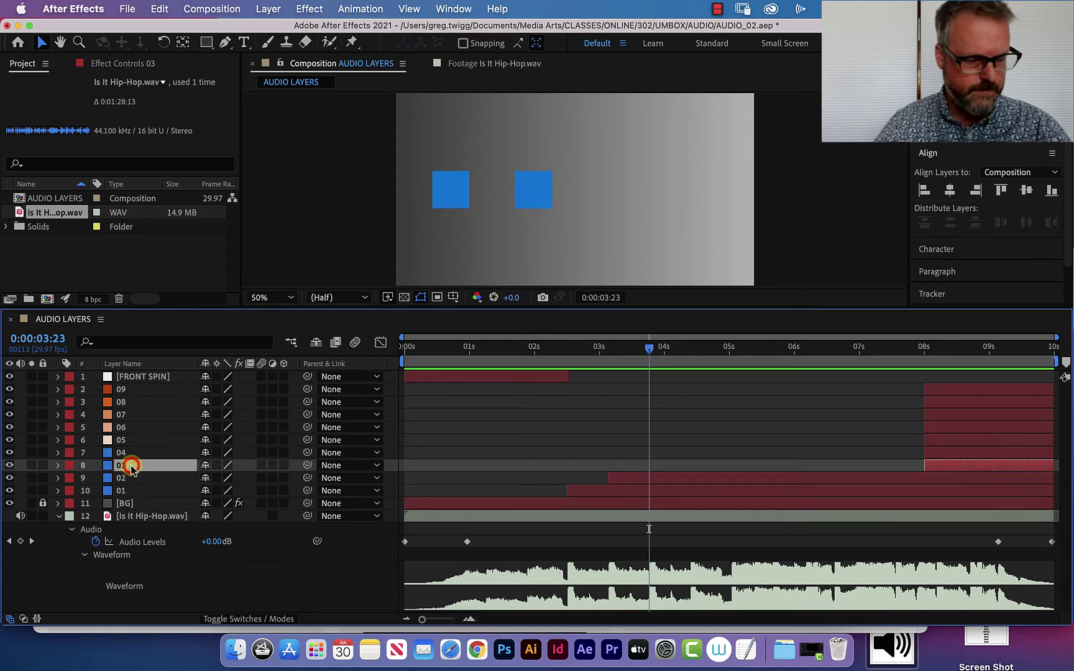
key("alt+bracketleft")
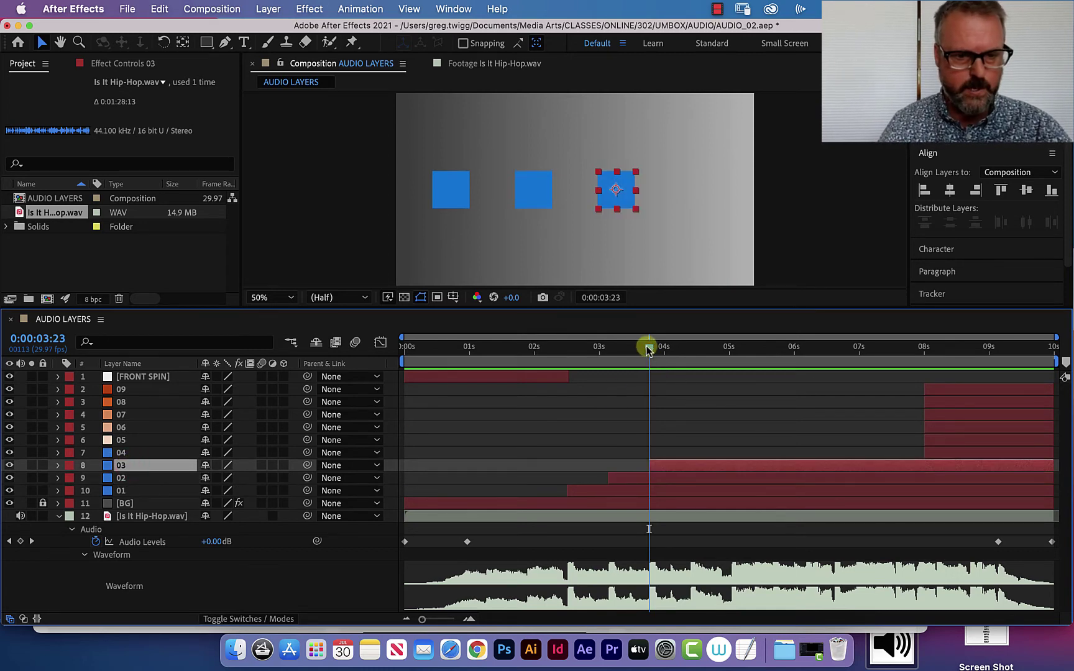
left_click_drag(648, 350, 691, 358)
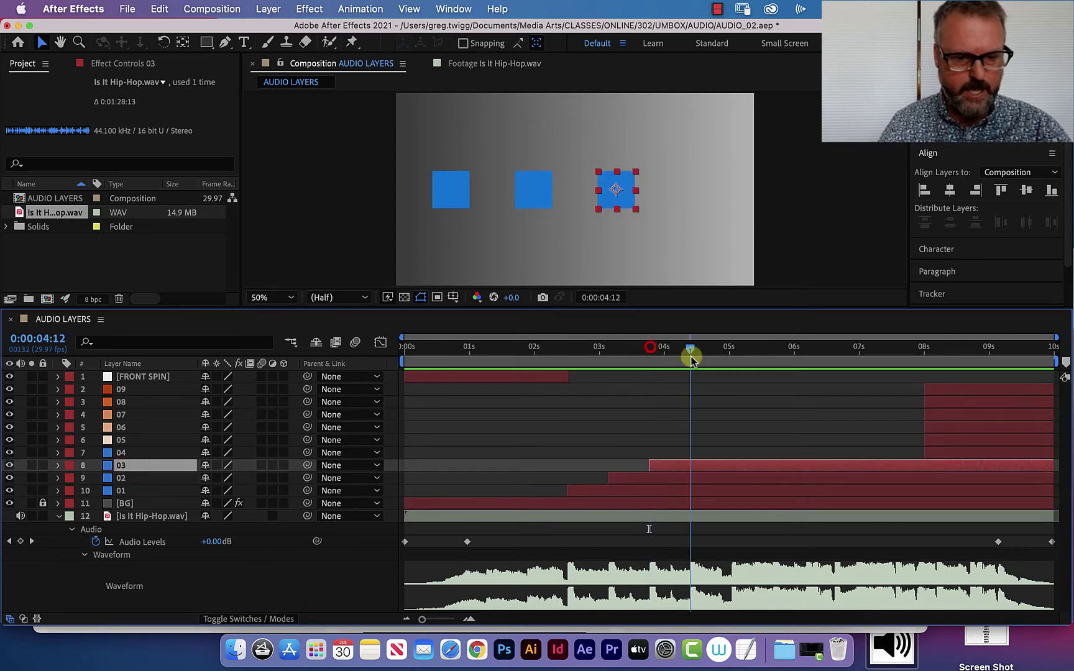
left_click(114, 454)
key("alt+bracketleft")
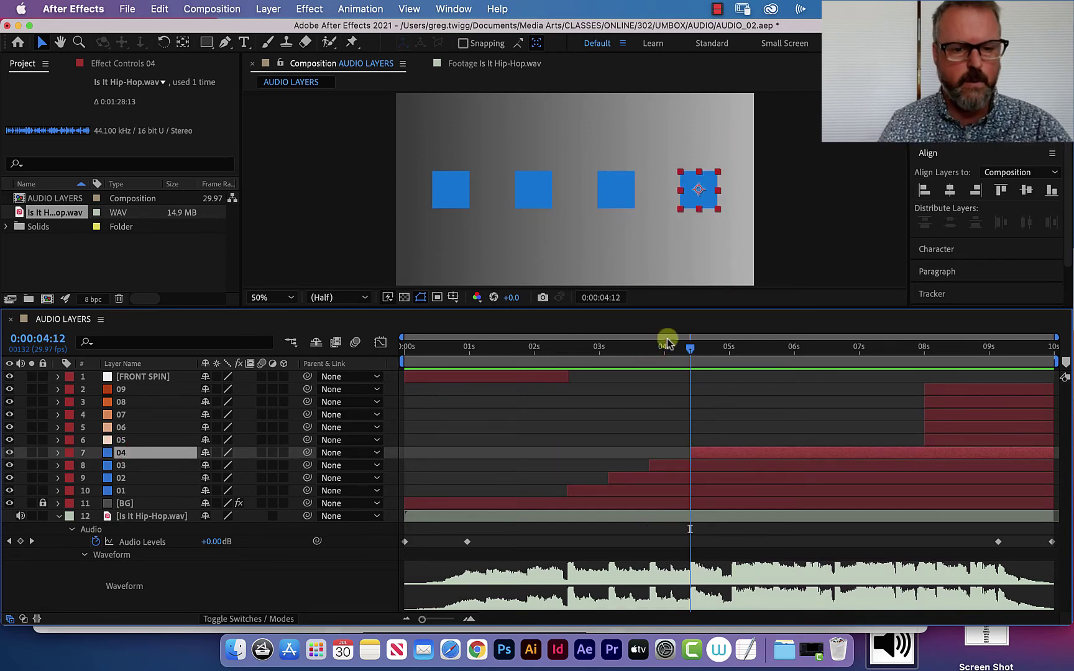
- Preview the composition from the start to check the timing of layers 01 to 04 against the beats
left_click_drag(691, 350, 334, 376)
key("space")
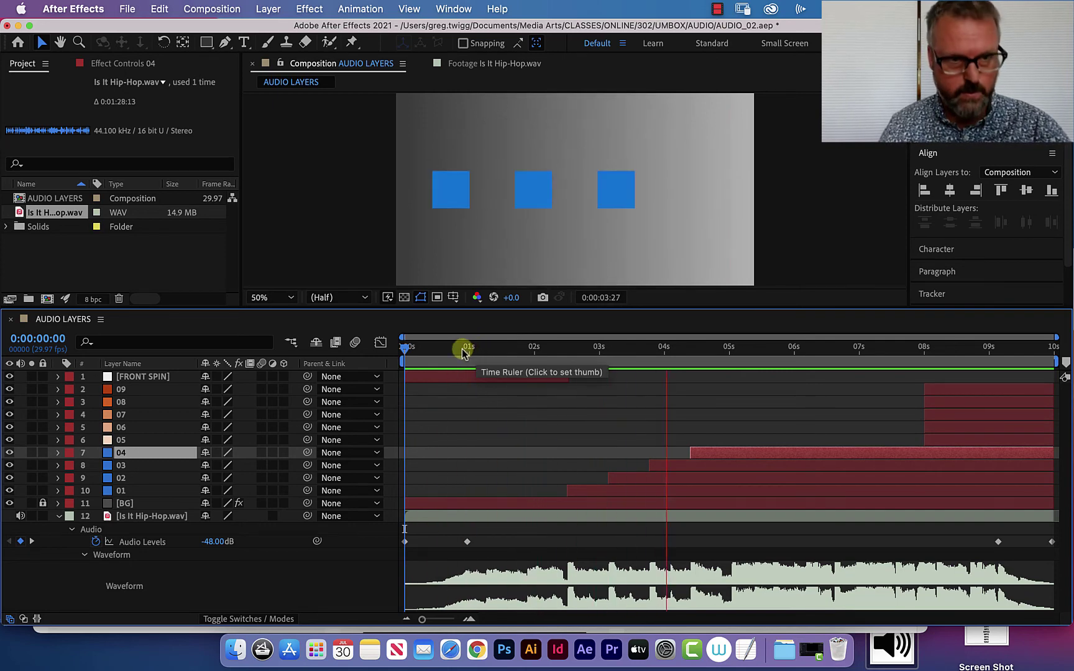
key("space")
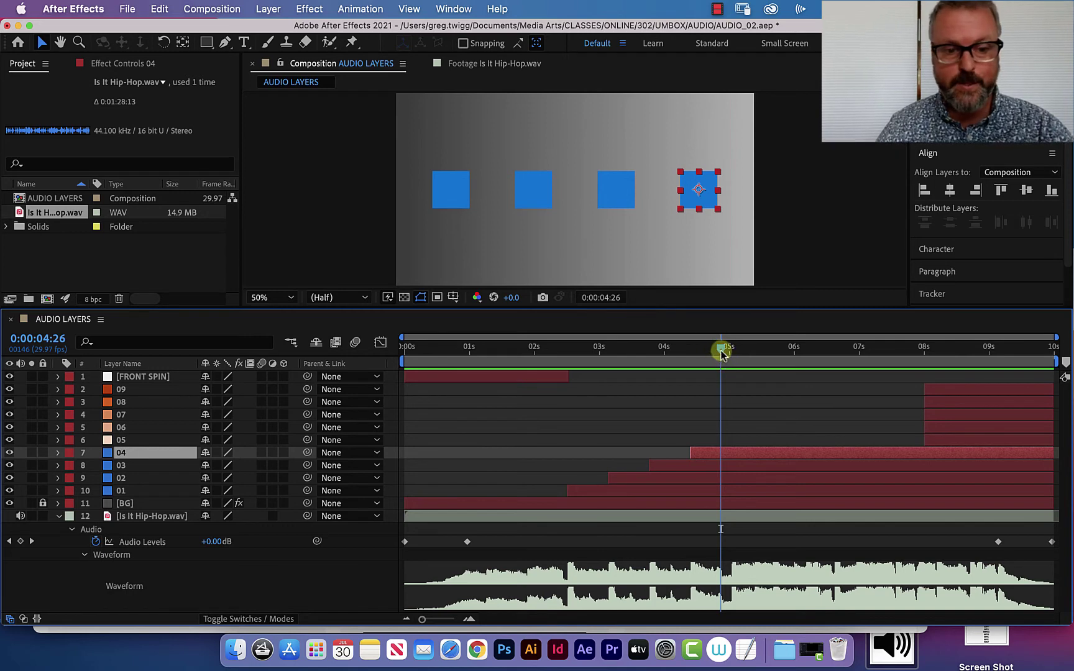
- Extend layer 05's in point to the beat at 0:00:05:01 and preview the timing from 0:00:02:23
left_click_drag(721, 351, 731, 380)
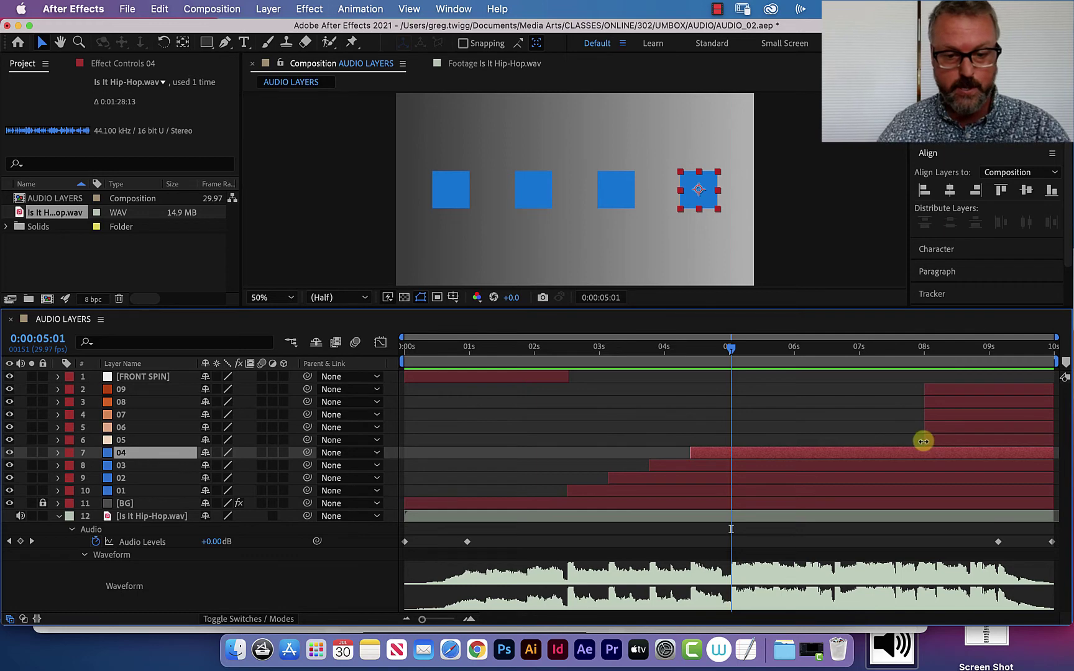
left_click_drag(925, 440, 736, 441)
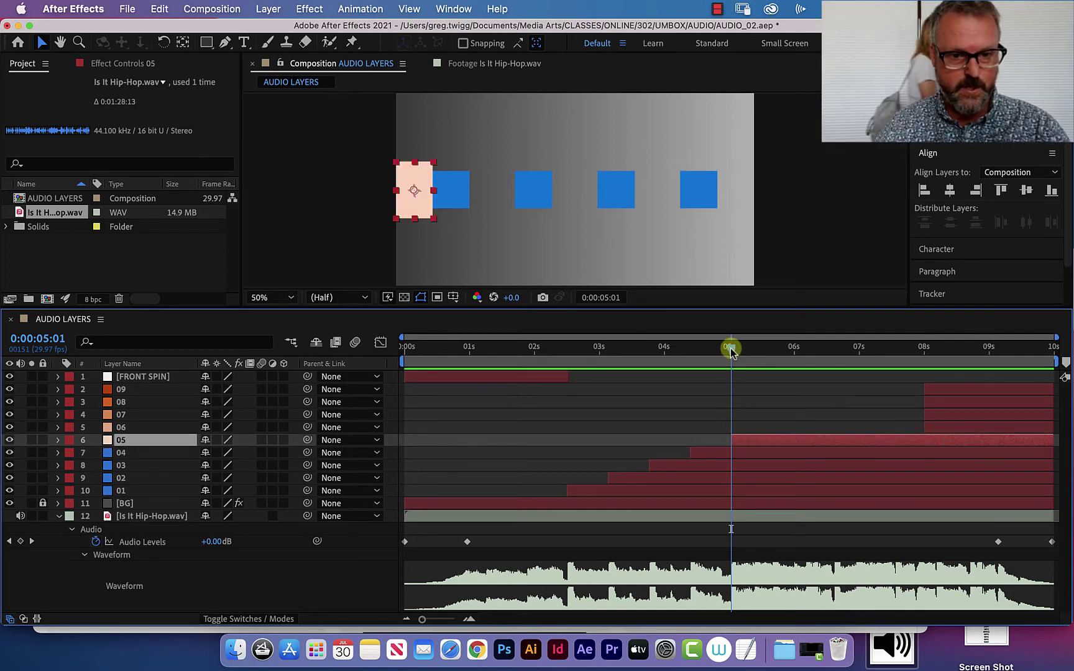
left_click_drag(730, 351, 585, 352)
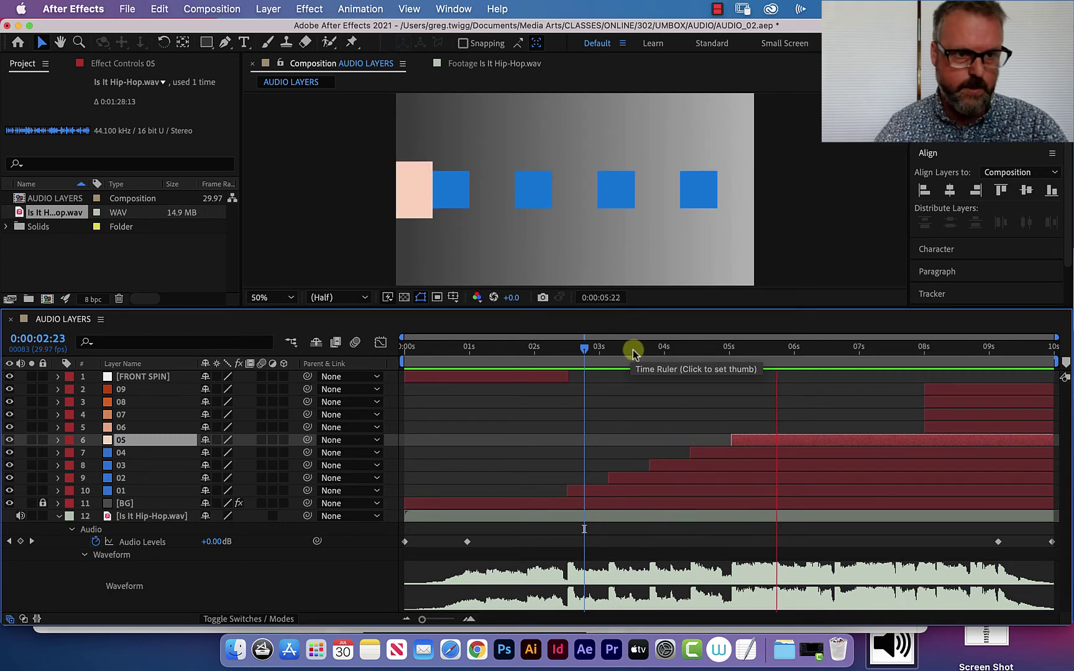
key("space")
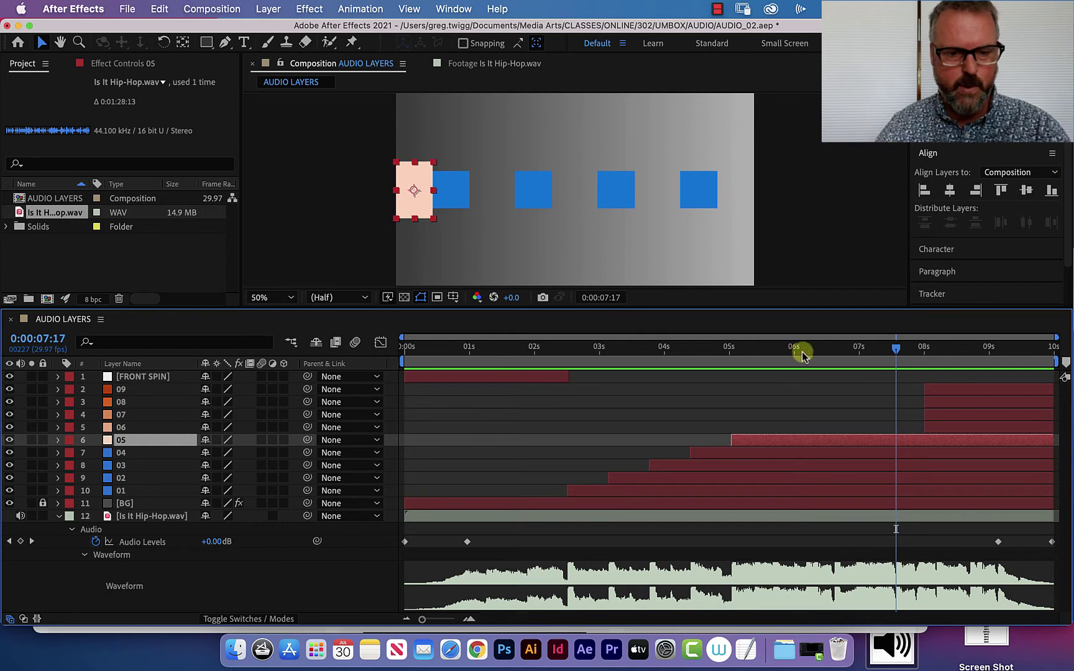
- Extend the in points of layers 06, 07, 08 and 09 to 0:00:05:11 and about 5.7, 6.0 and 6.2 seconds respectively
left_click_drag(803, 352, 757, 352)
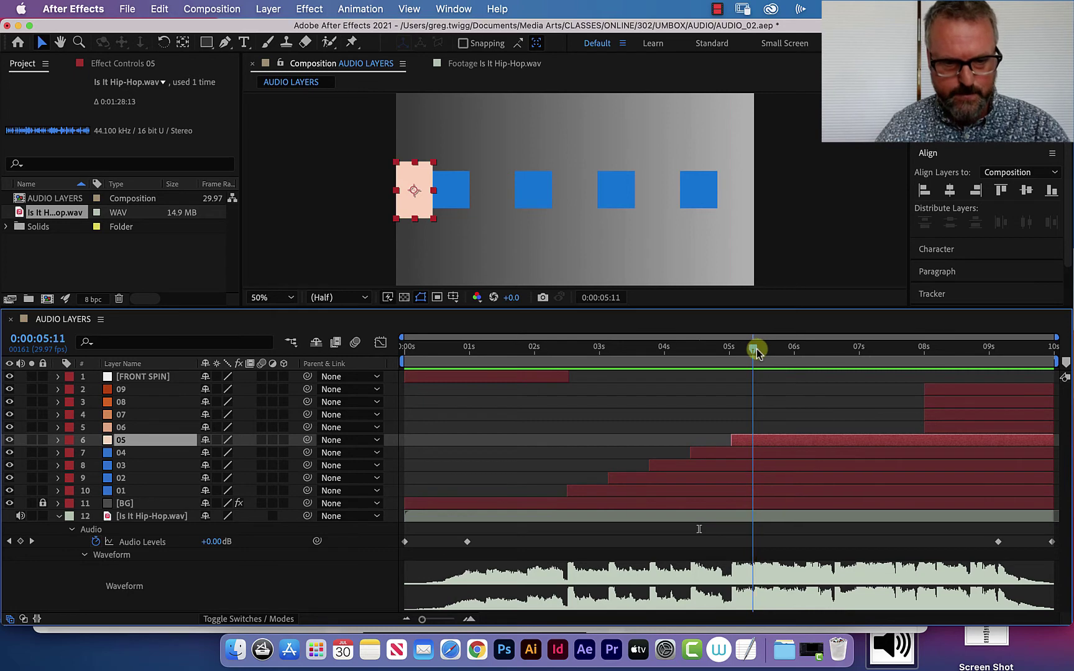
left_click_drag(920, 427, 763, 427)
left_click_drag(753, 353, 774, 354)
left_click_drag(925, 415, 775, 415)
left_click_drag(775, 355, 797, 356)
left_click_drag(923, 401, 800, 403)
mouse_move(797, 352)
left_mouse_down()
mouse_move(822, 354)
mouse_move(806, 354)
left_mouse_up()
left_click_drag(923, 389, 521, 352)
- Preview the sequence and shift the in points of layer 08 to about 6.2 seconds and layer 09 to about 6.6 seconds
key("space")
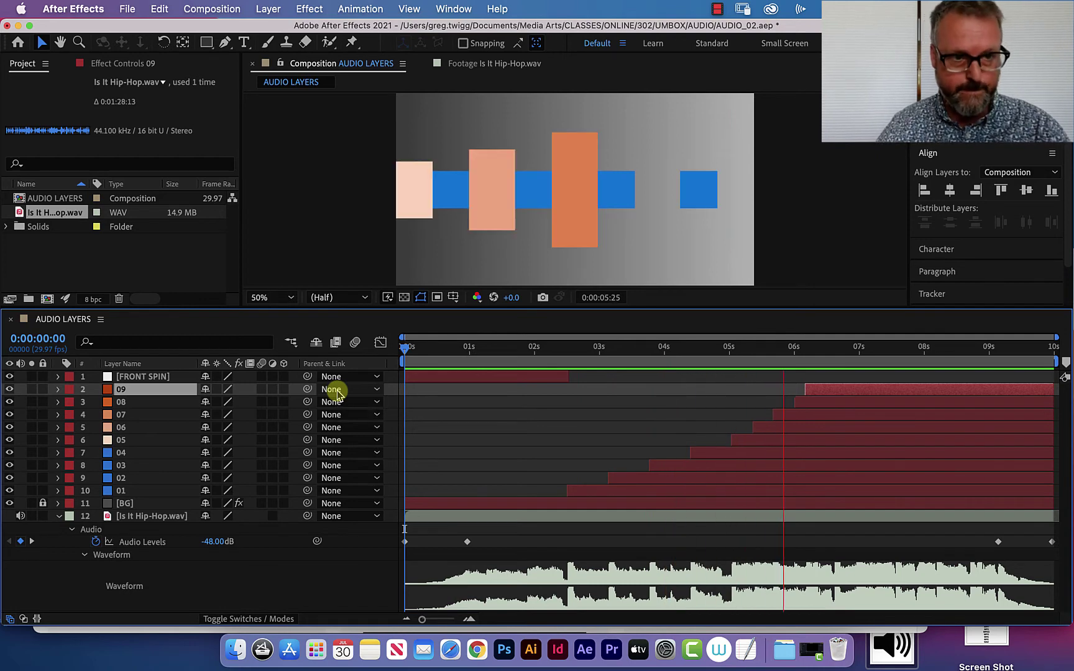
key("space")
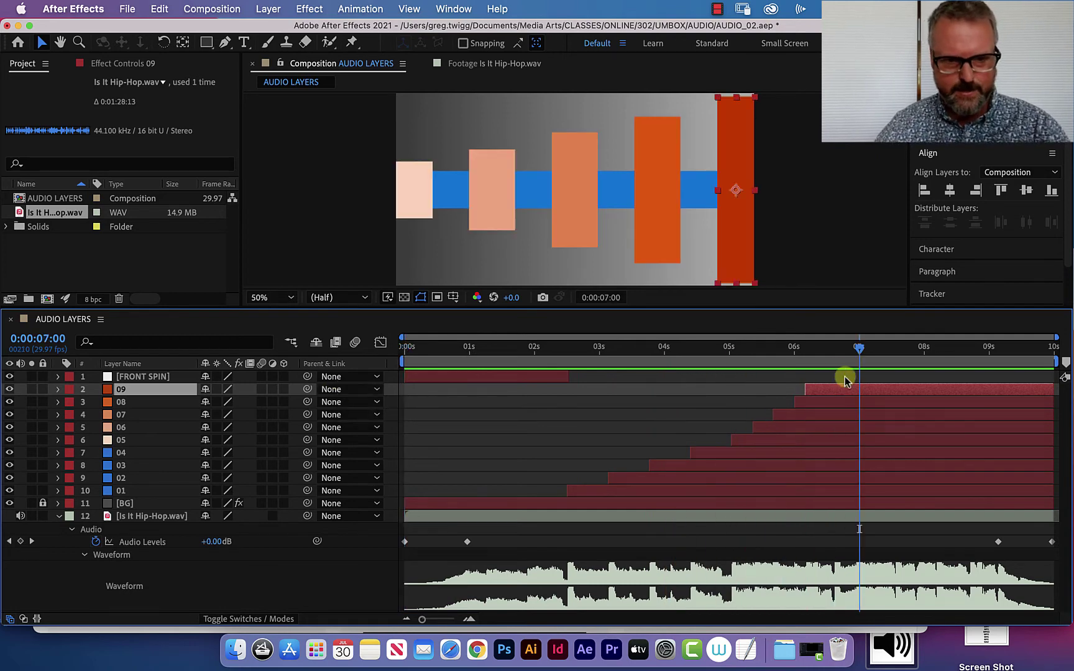
left_click_drag(858, 350, 804, 360)
left_click_drag(797, 402, 805, 402)
left_click_drag(805, 350, 350, 413)
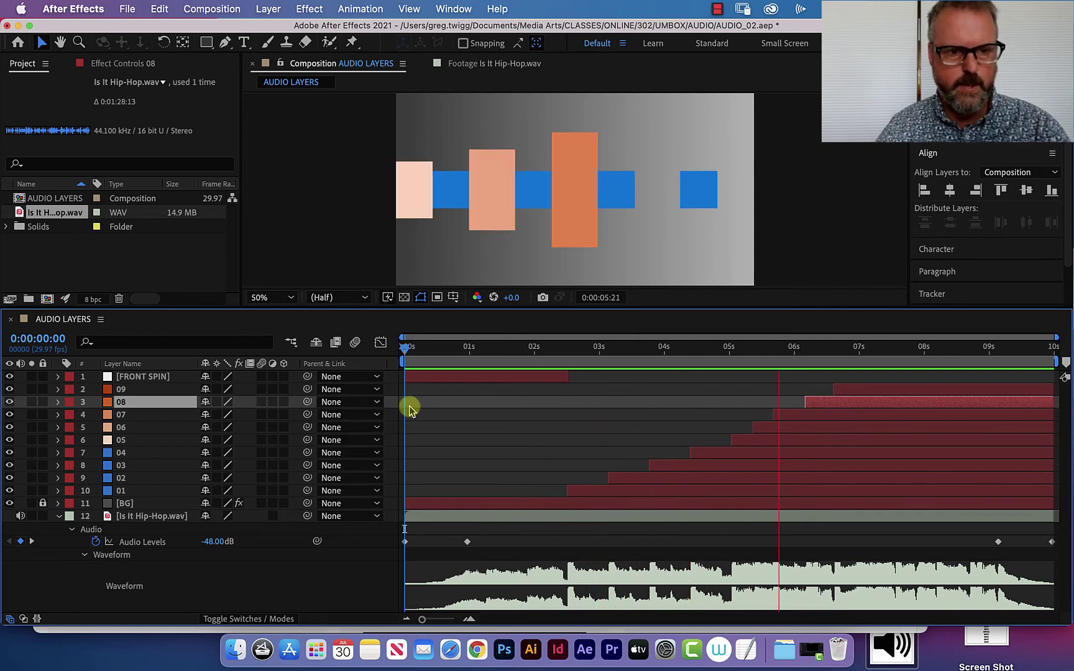
- Trim the in points of layers 06, 07 and 08 to 0:00:05:20, 0:00:06:00 and 0:00:06:06 respectively
key("space")
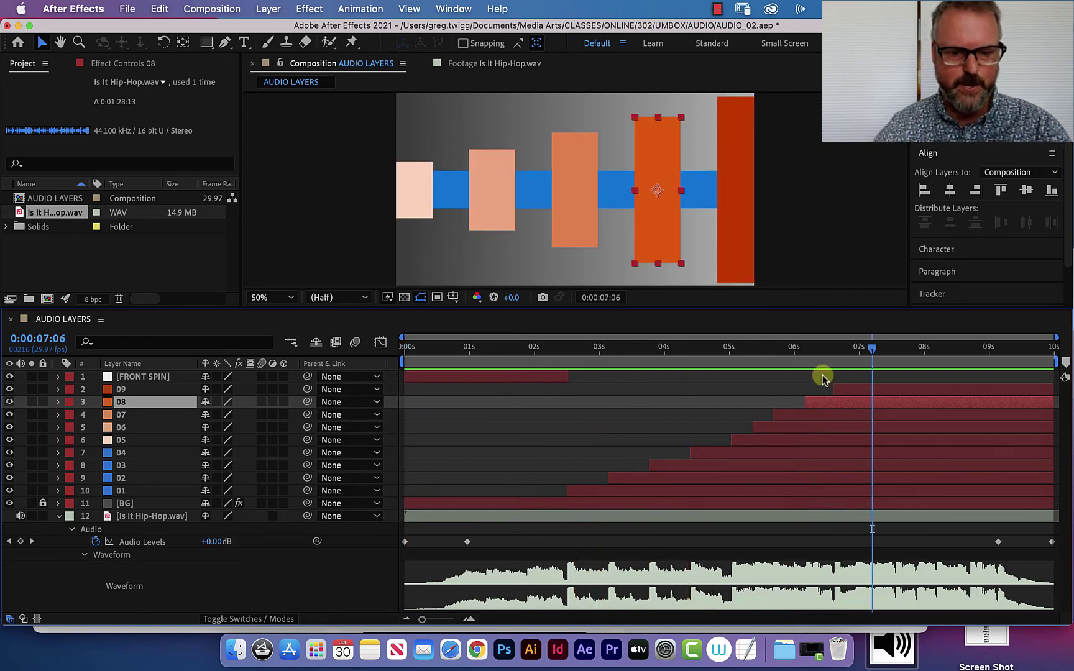
left_click_drag(732, 350, 773, 350)
left_click(754, 427)
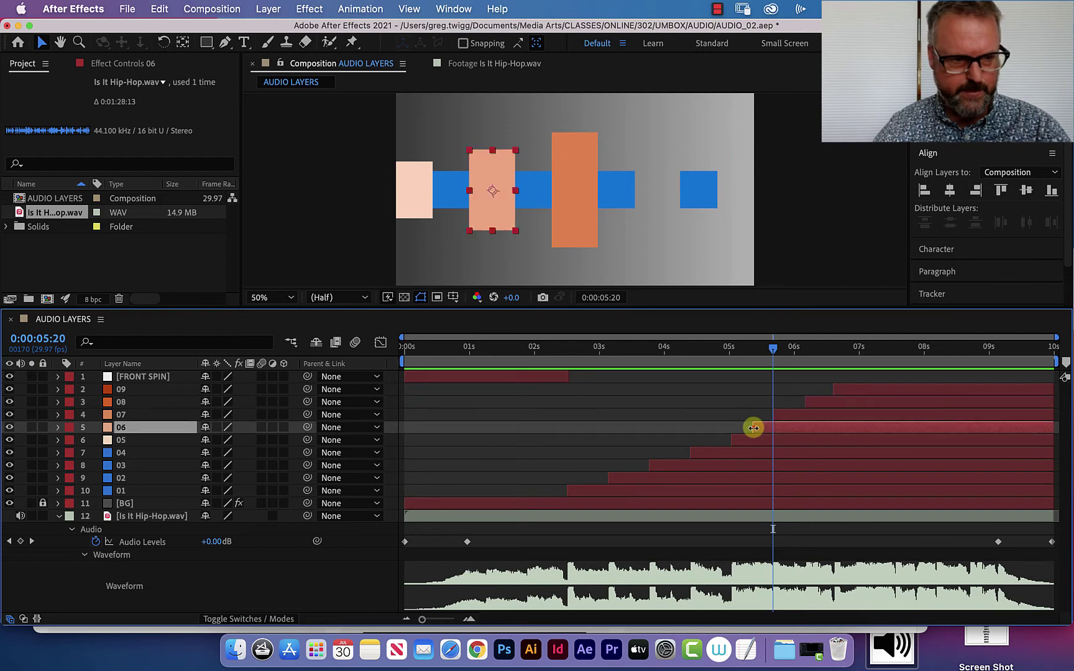
left_click_drag(754, 427, 769, 427)
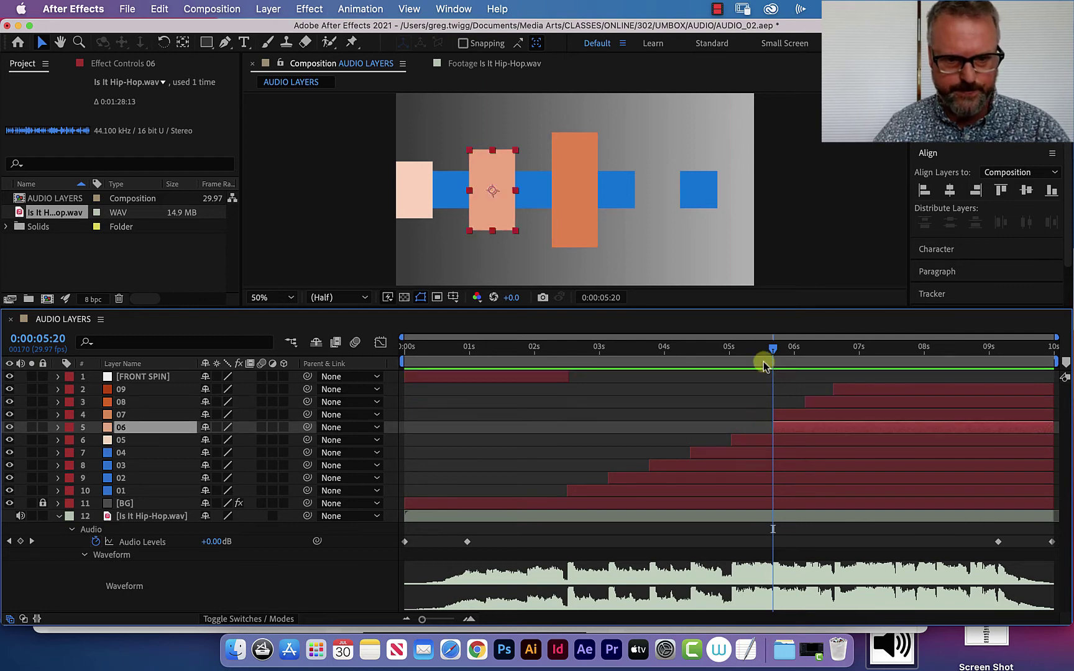
left_click_drag(768, 362, 795, 352)
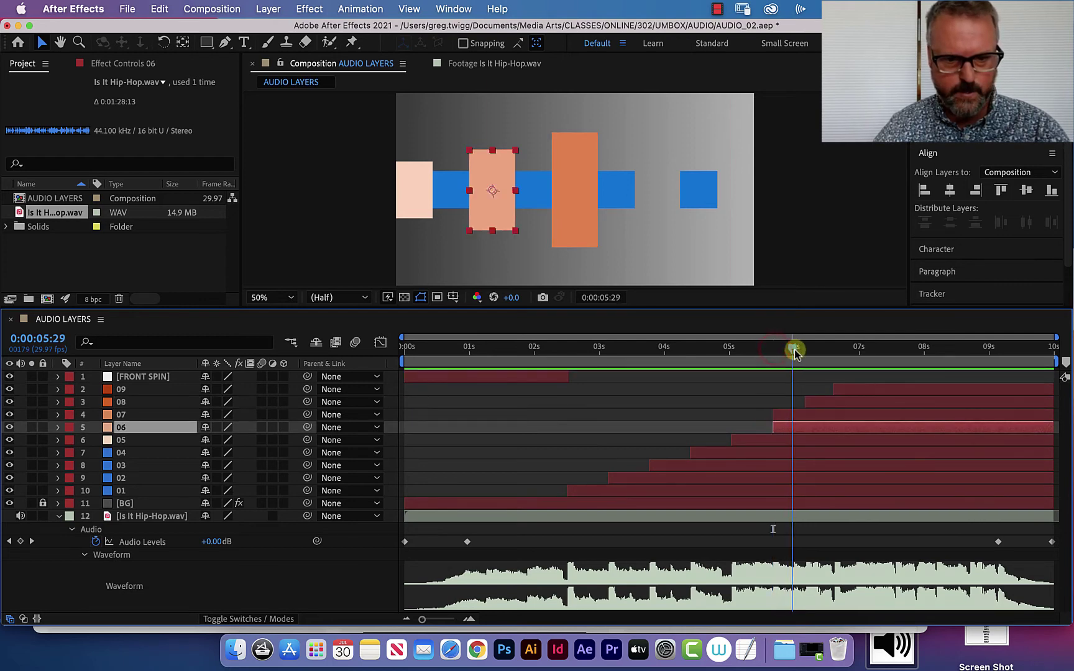
left_click_drag(774, 415, 794, 416)
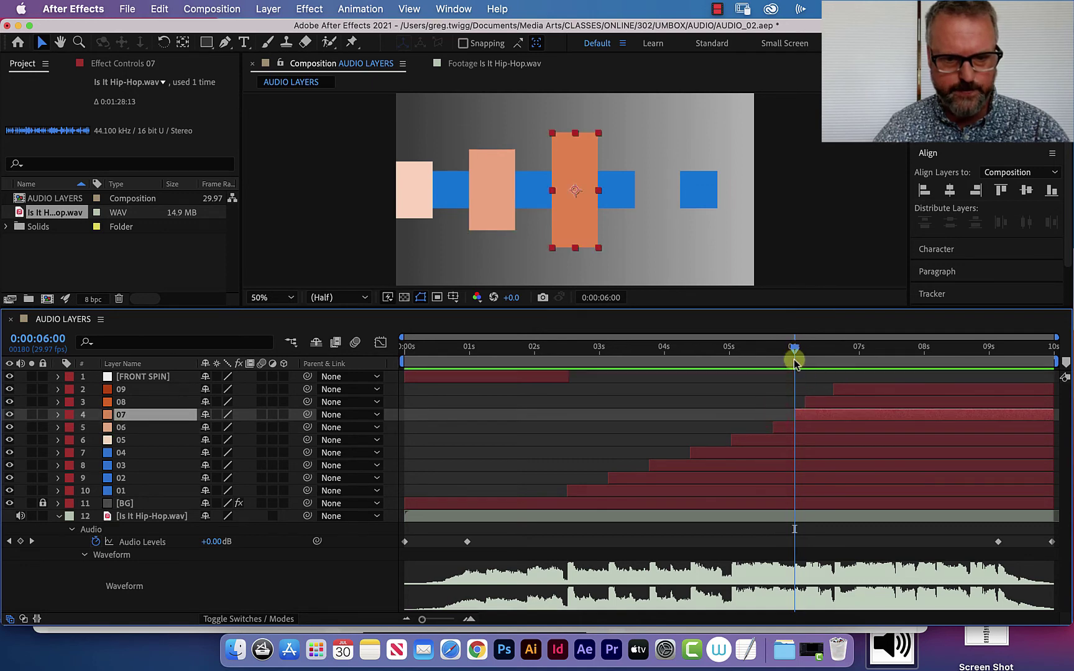
left_click_drag(798, 353, 808, 353)
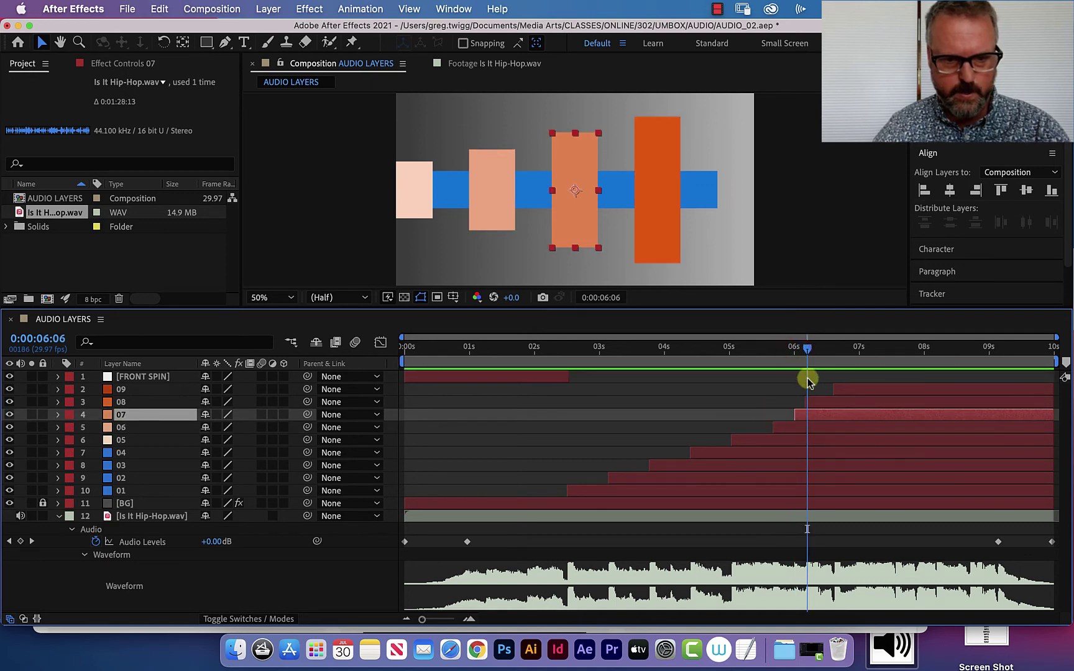
left_click(808, 403)
left_click_drag(808, 403, 806, 405)
- Preview the composition from the start to check the timing of layers 05 to 09 against the beats
left_click_drag(804, 352, 310, 379)
key("space")
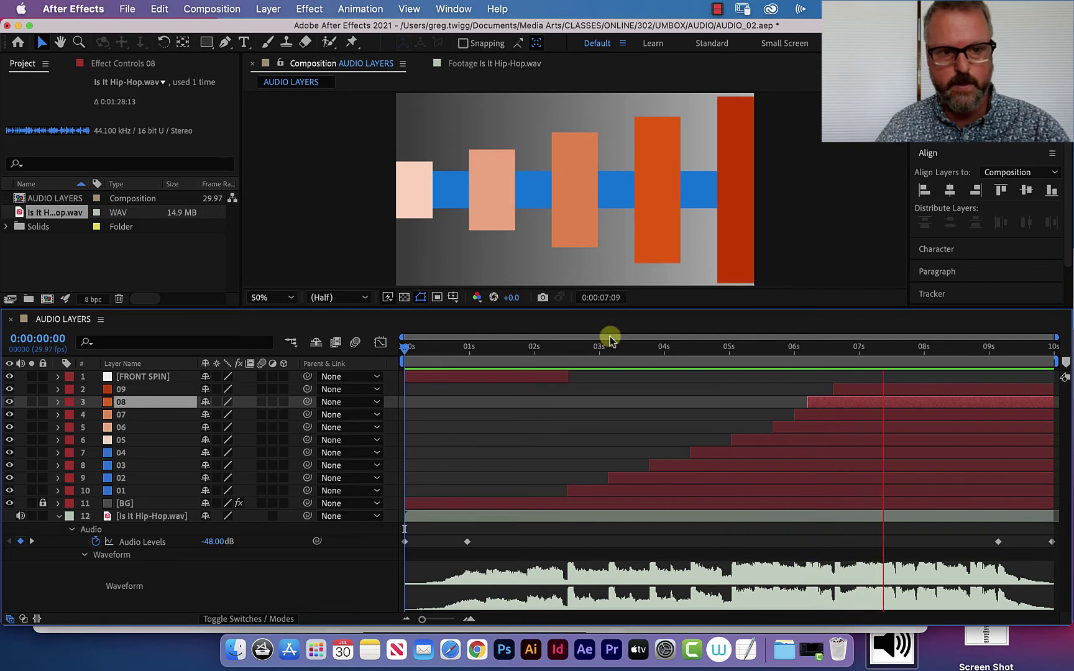
key("space")
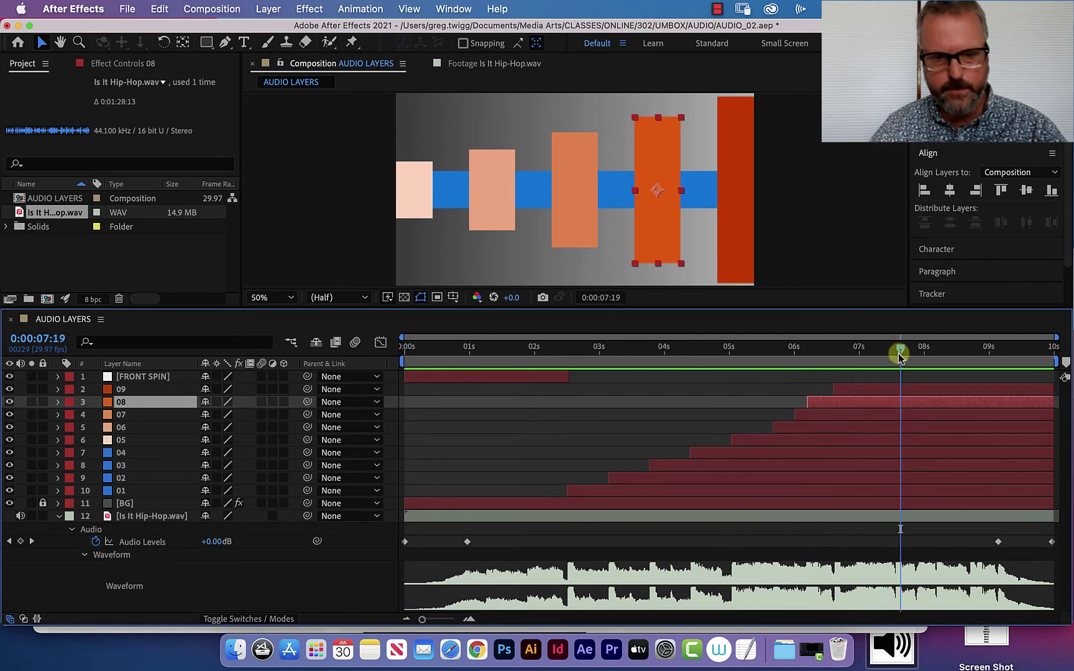
left_click_drag(901, 356, 857, 353)
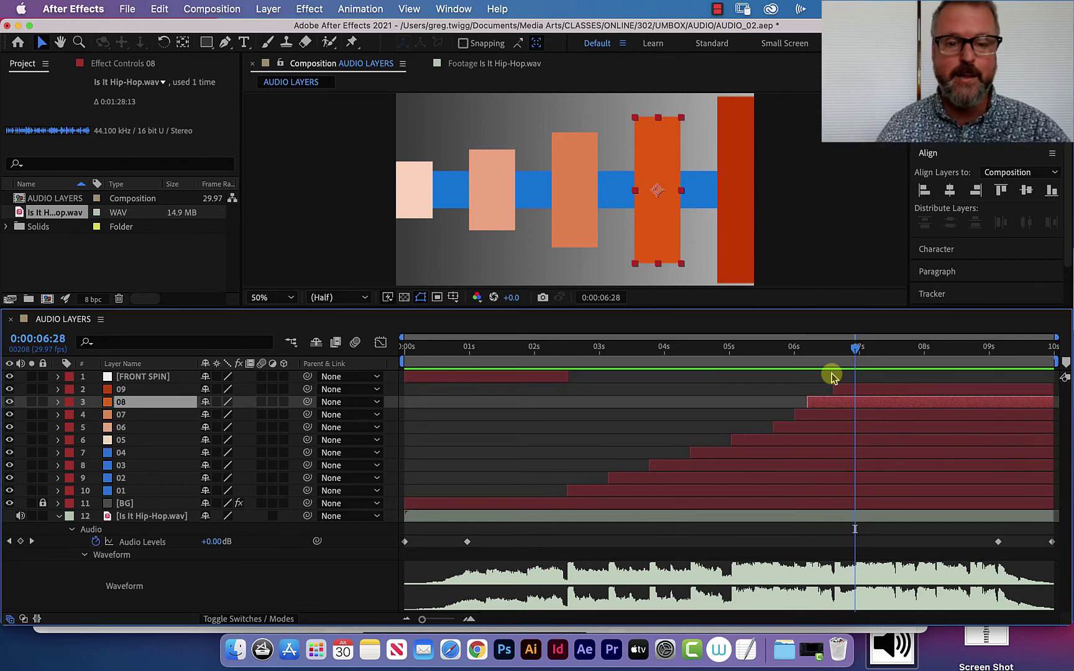
- Keyframe layer 05's Opacity at 100% at 0:00:05:01 and 1% at 0:00:06:00 to fade the shape out
left_click_drag(855, 352, 727, 363)
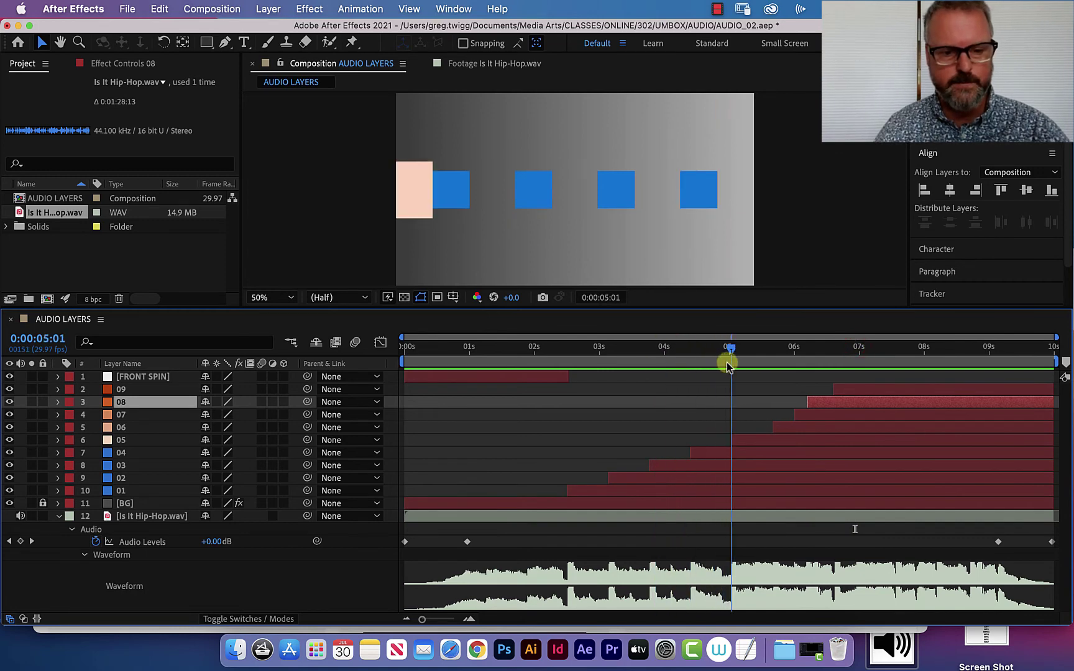
left_click(752, 442)
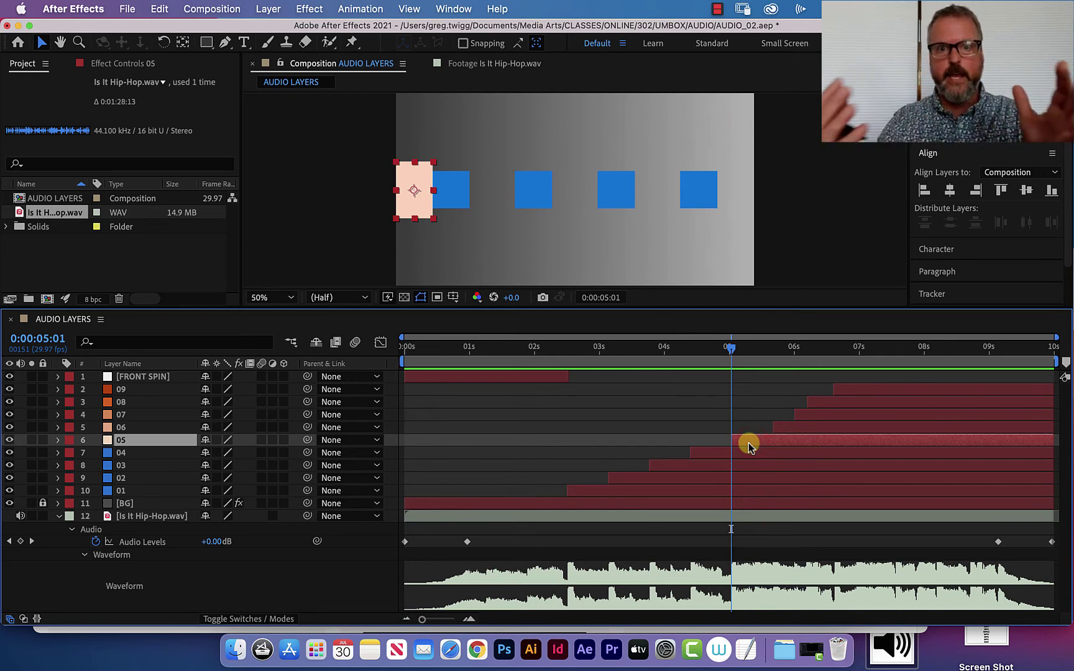
key("t")
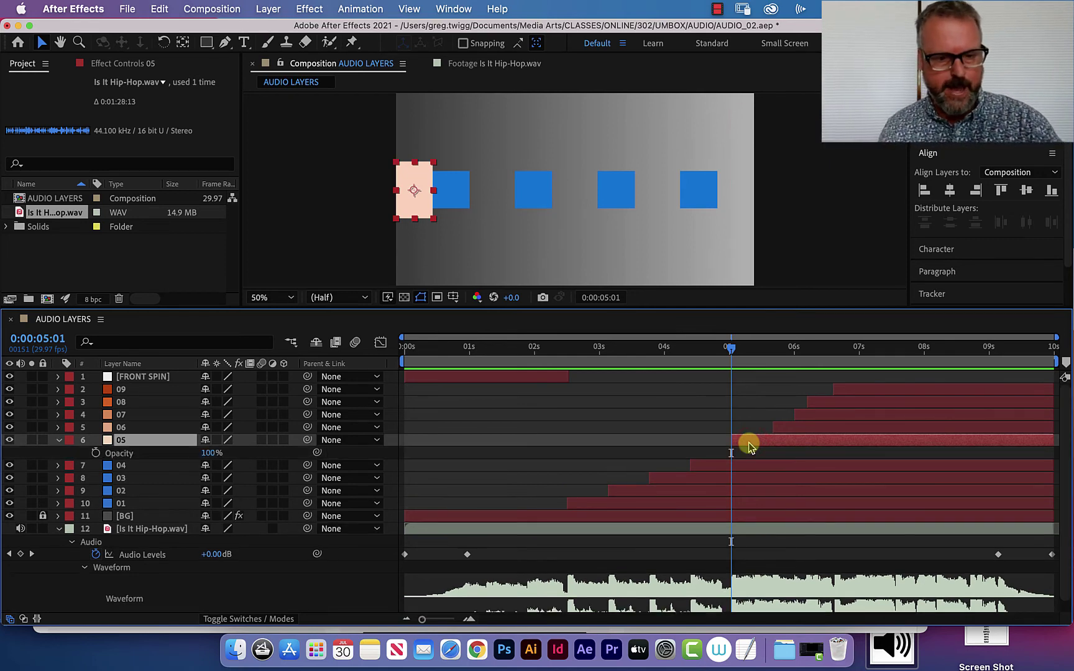
left_click(97, 454)
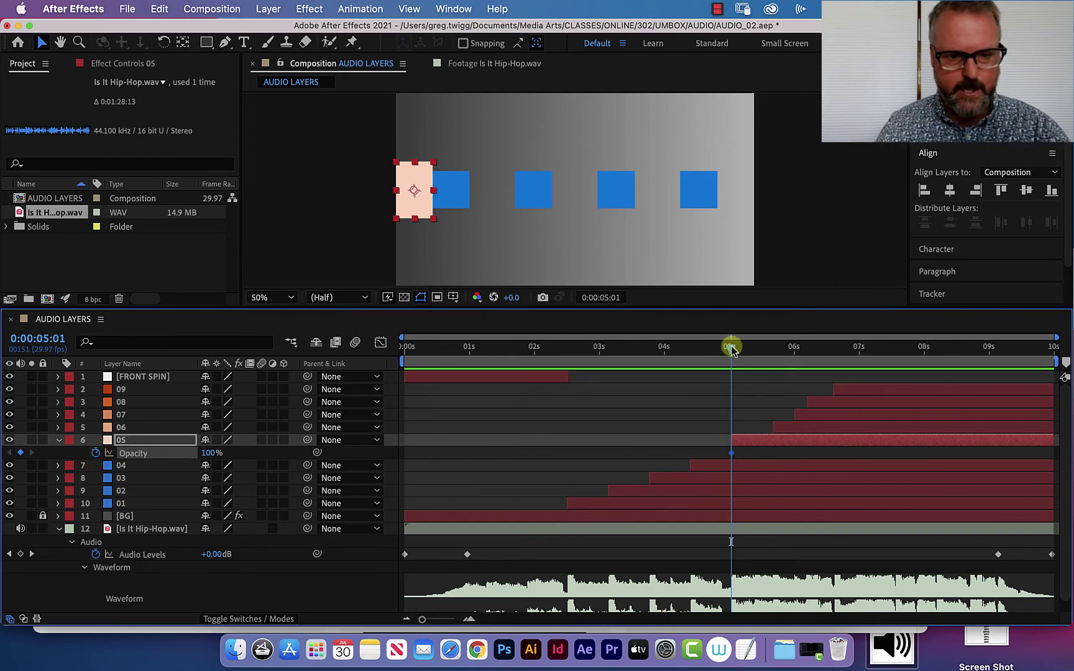
left_click_drag(732, 350, 793, 353)
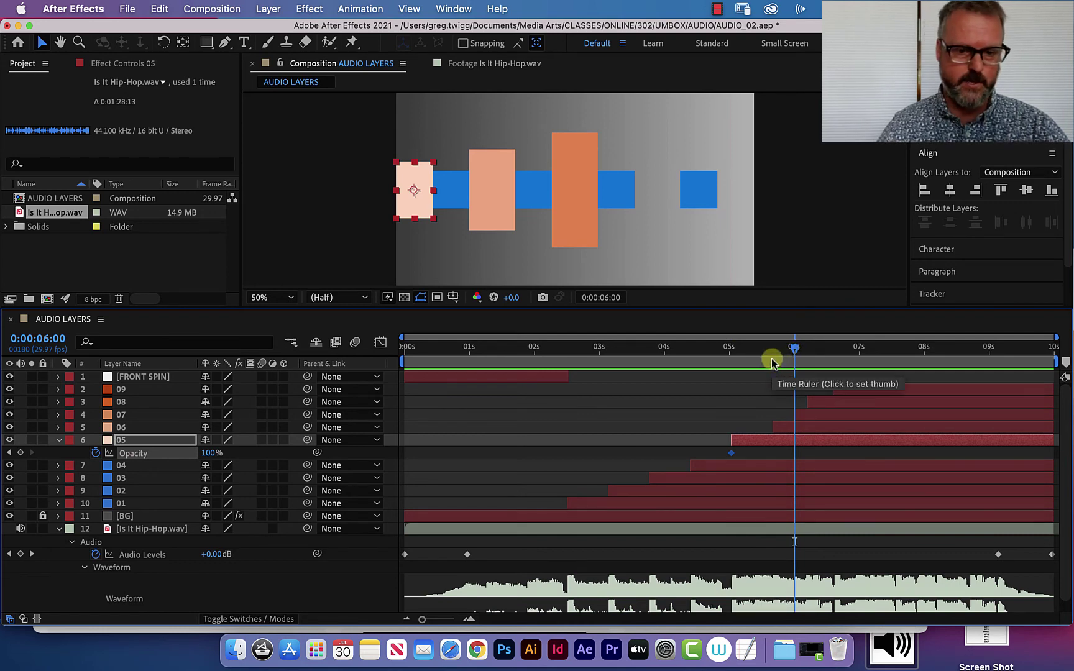
left_click_drag(208, 453, 91, 462)
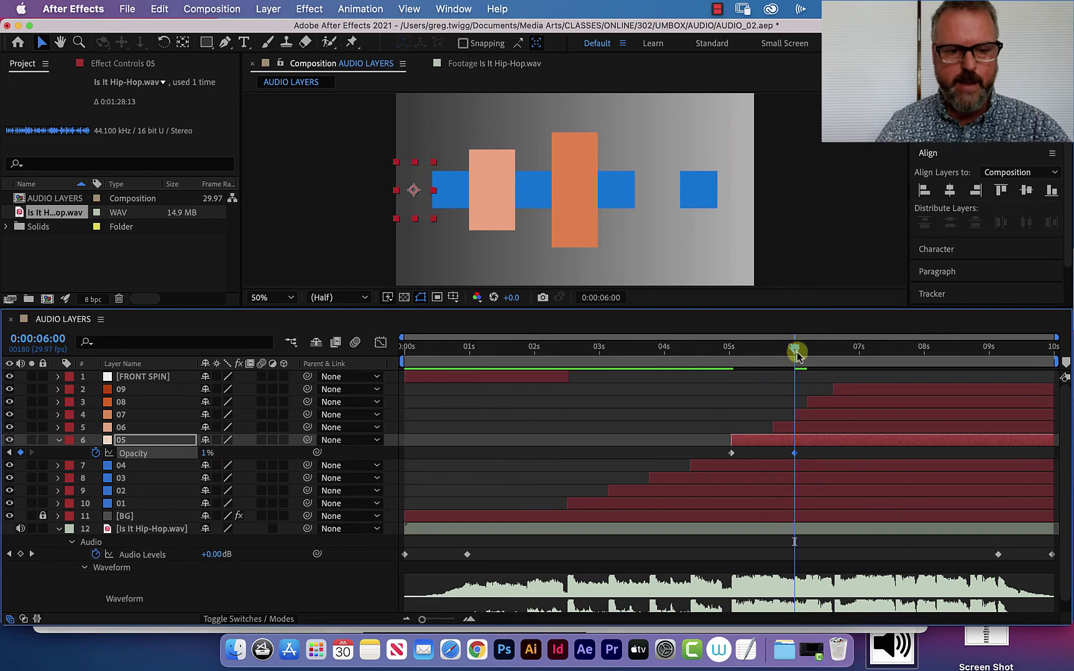
mouse_move(797, 352)
left_mouse_down()
mouse_move(713, 353)
mouse_move(794, 353)
left_mouse_up()
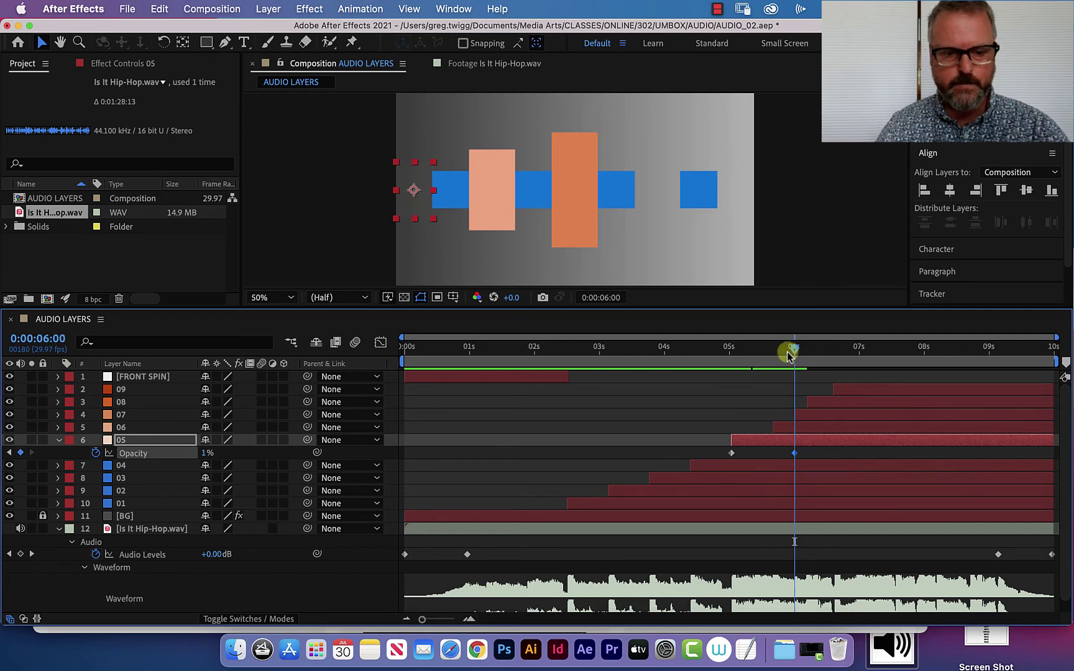
- Copy layer 05's two Opacity keyframes onto layer 06 at its in point, 0:00:05:20, and collapse layer 06's properties
left_click_drag(722, 451, 776, 501)
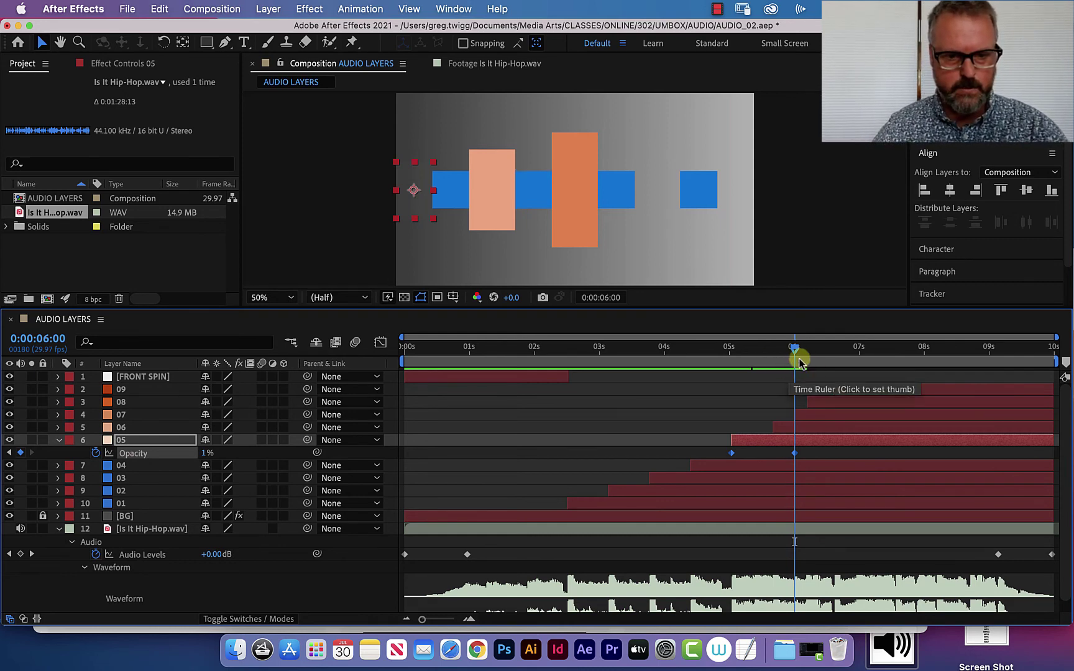
left_click_drag(795, 350, 770, 355)
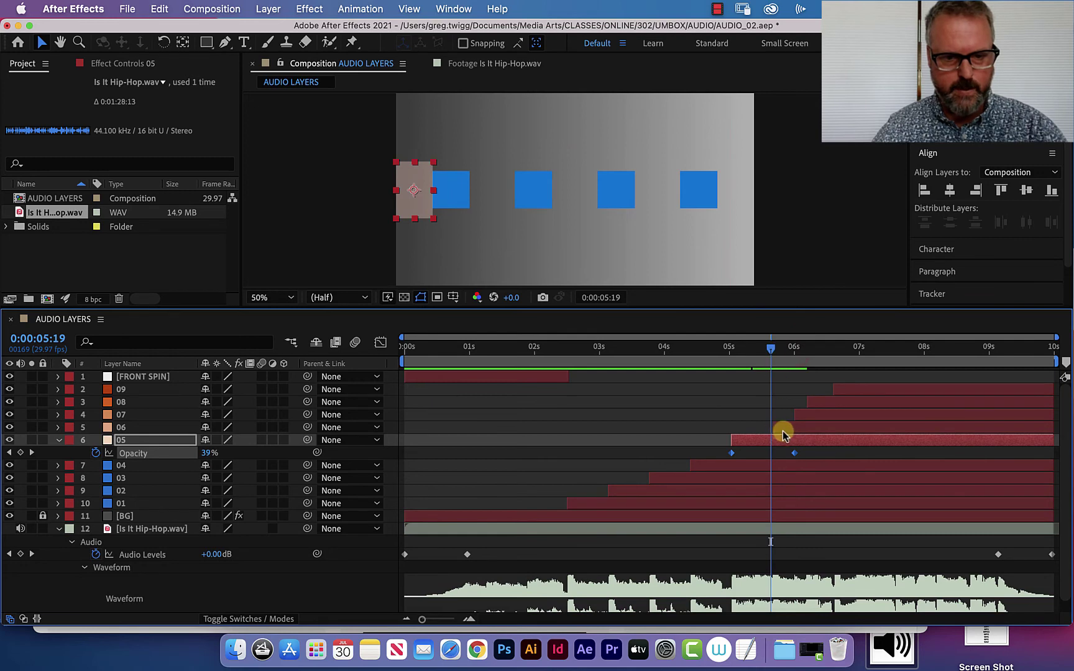
left_click_drag(785, 429, 774, 353)
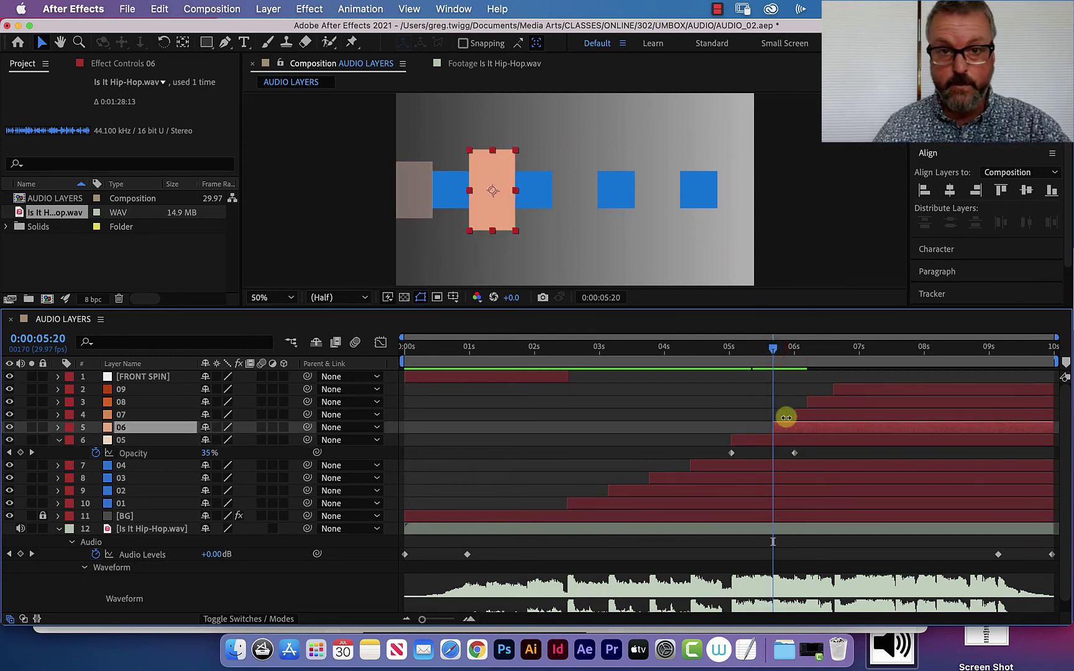
key("Return")
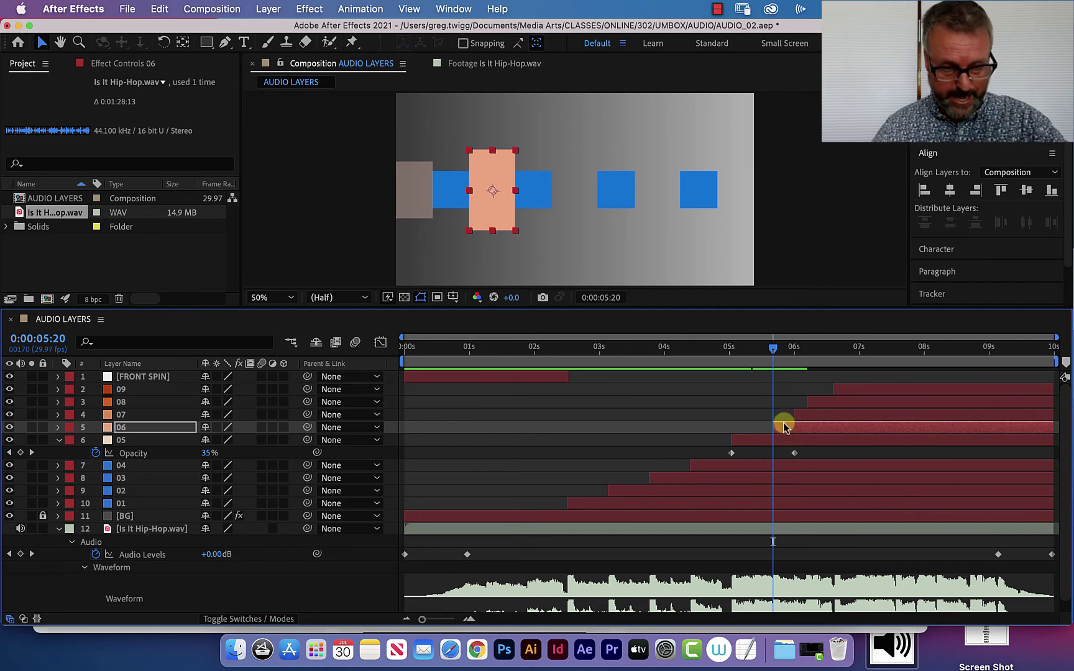
key("super+v")
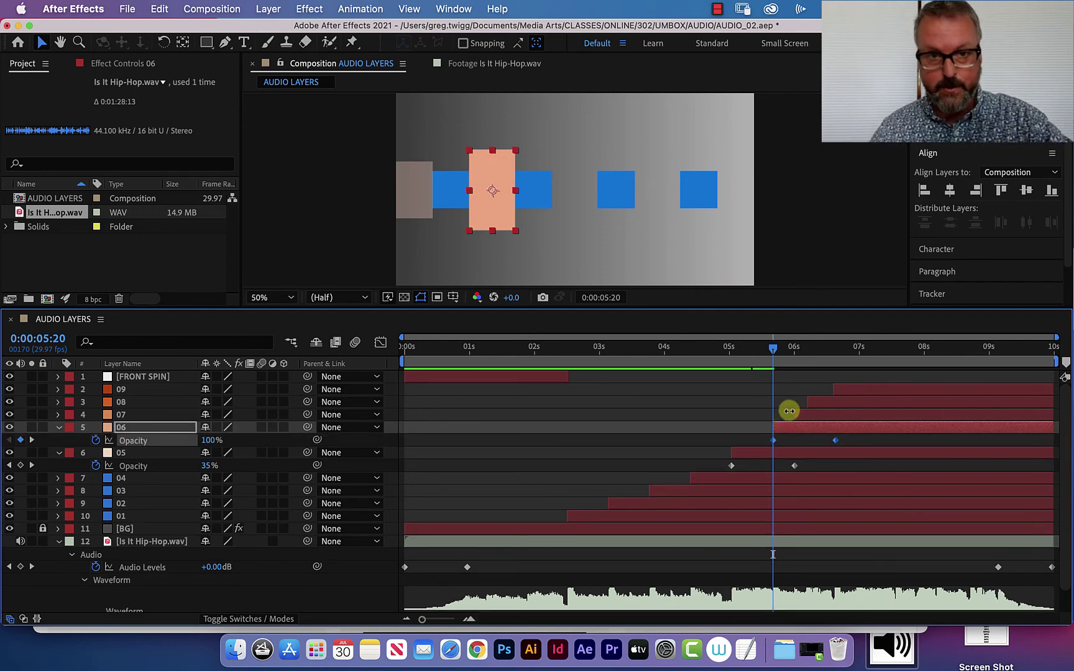
key("u")
key("y")
key("u")
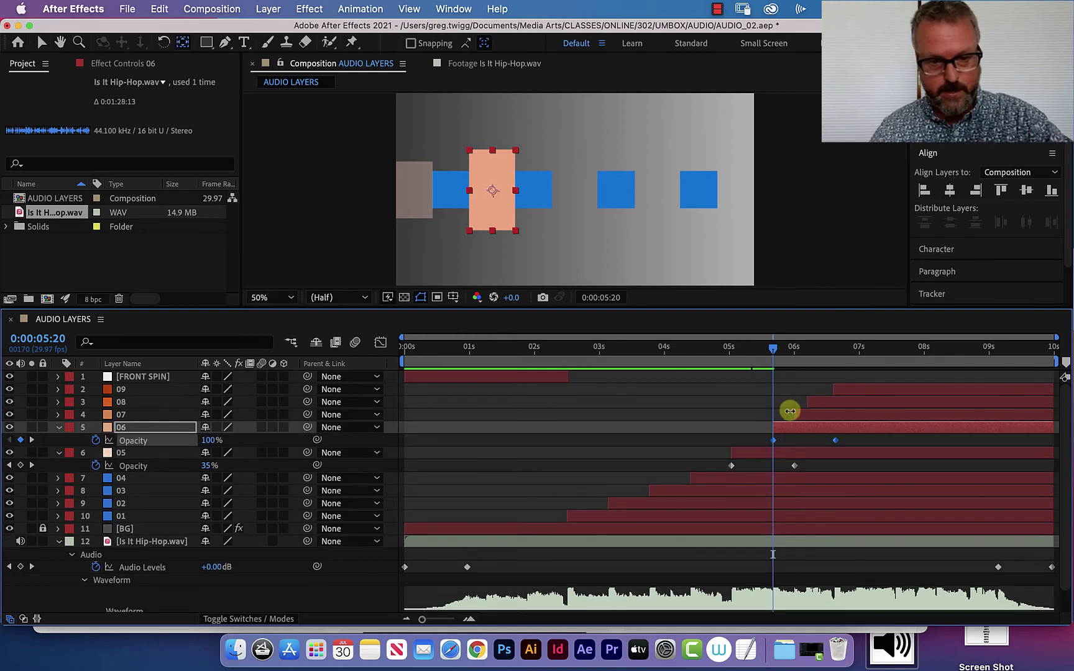
key("u")
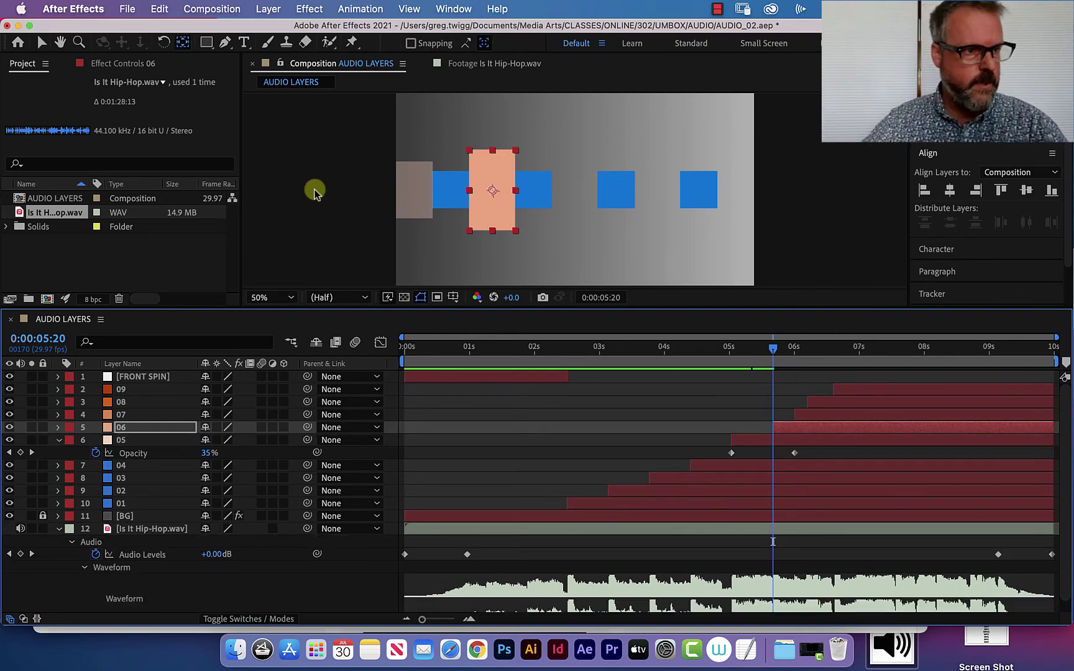
left_click(41, 42)
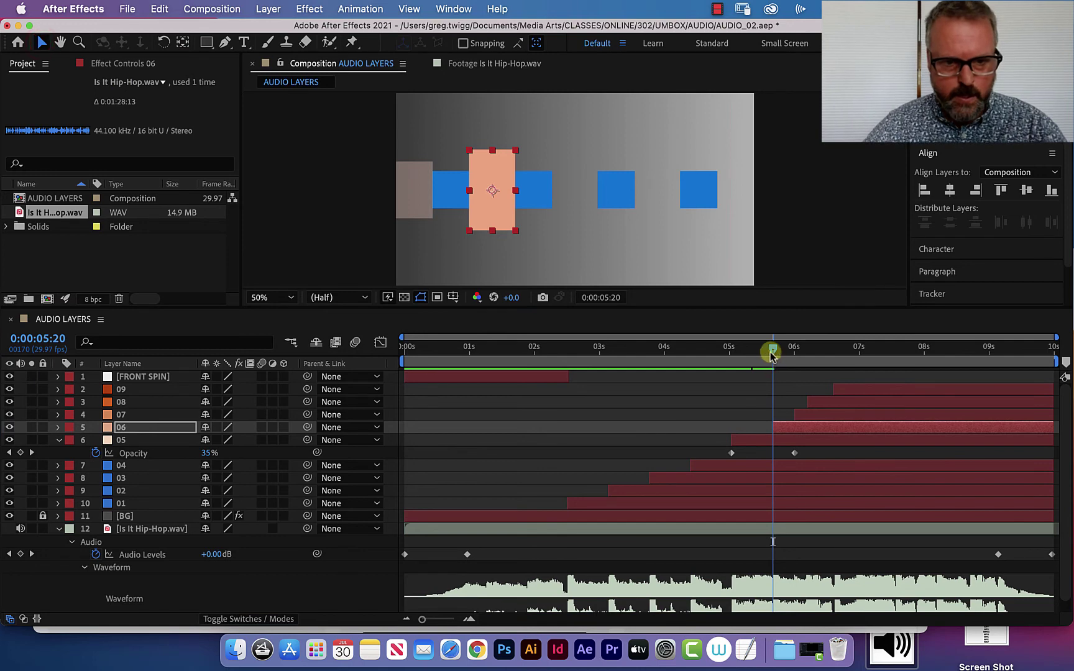
- Paste the Opacity fade keyframes onto layer 07 at 0:00:06:00 and layer 08 at 0:00:06:06
left_click_drag(771, 352, 788, 353)
left_click(809, 415)
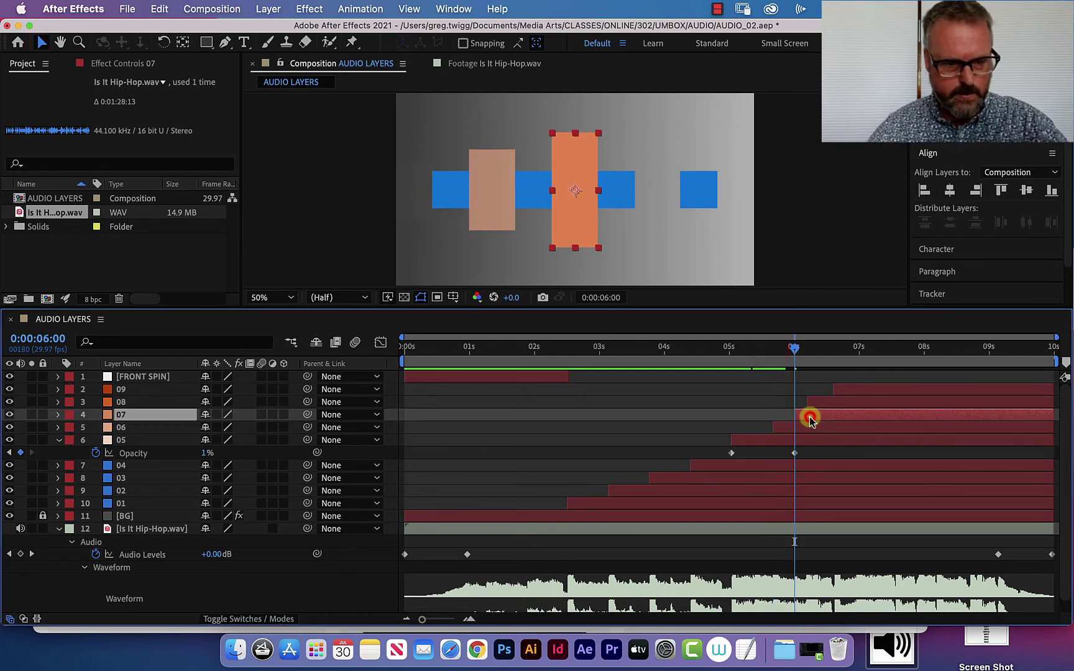
left_click_drag(796, 351, 807, 353)
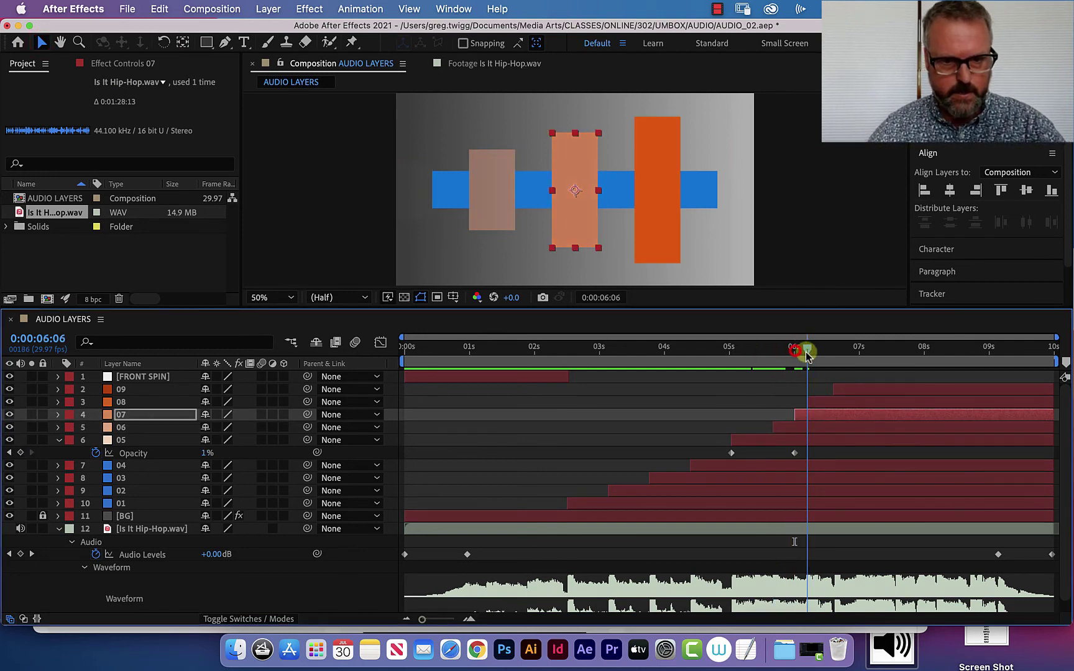
left_click(822, 401, "shift")
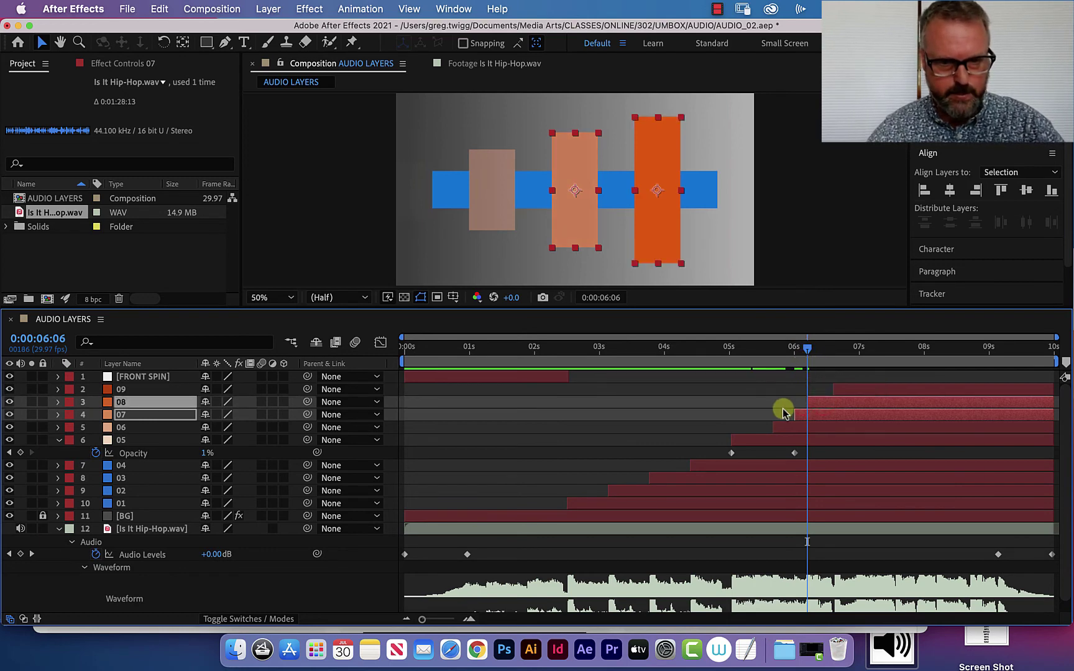
left_click(783, 412)
left_click(813, 406)
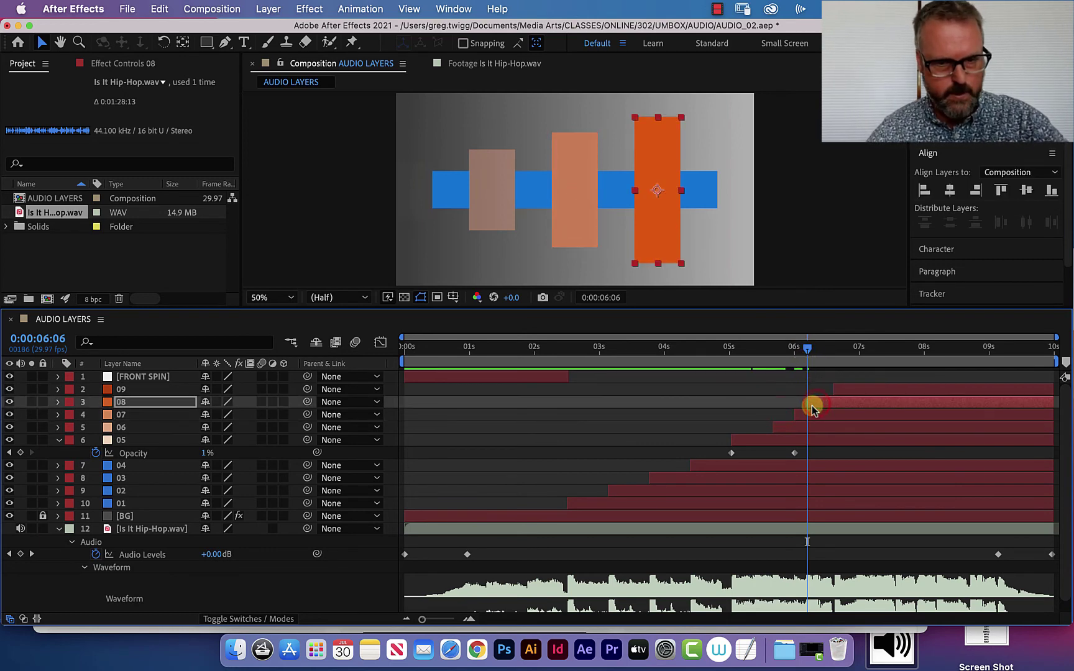
key("super+v")
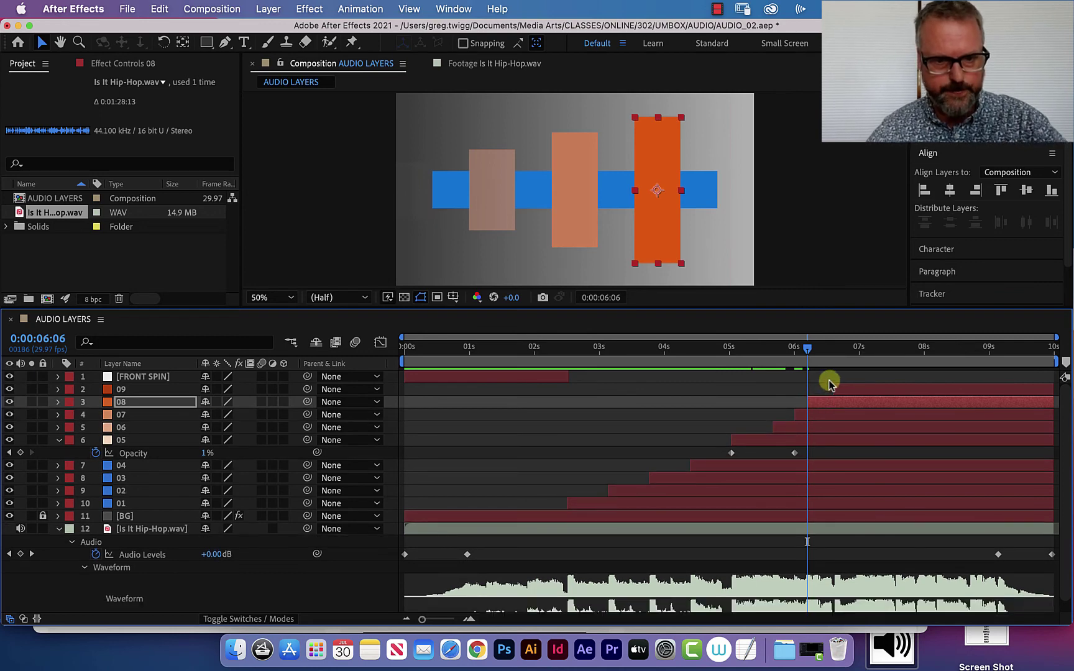
- Paste the Opacity fade keyframes onto layer 09 at 0:00:06:18 and check the keyframes on layer 07
left_click_drag(808, 350, 833, 352)
left_click(840, 391)
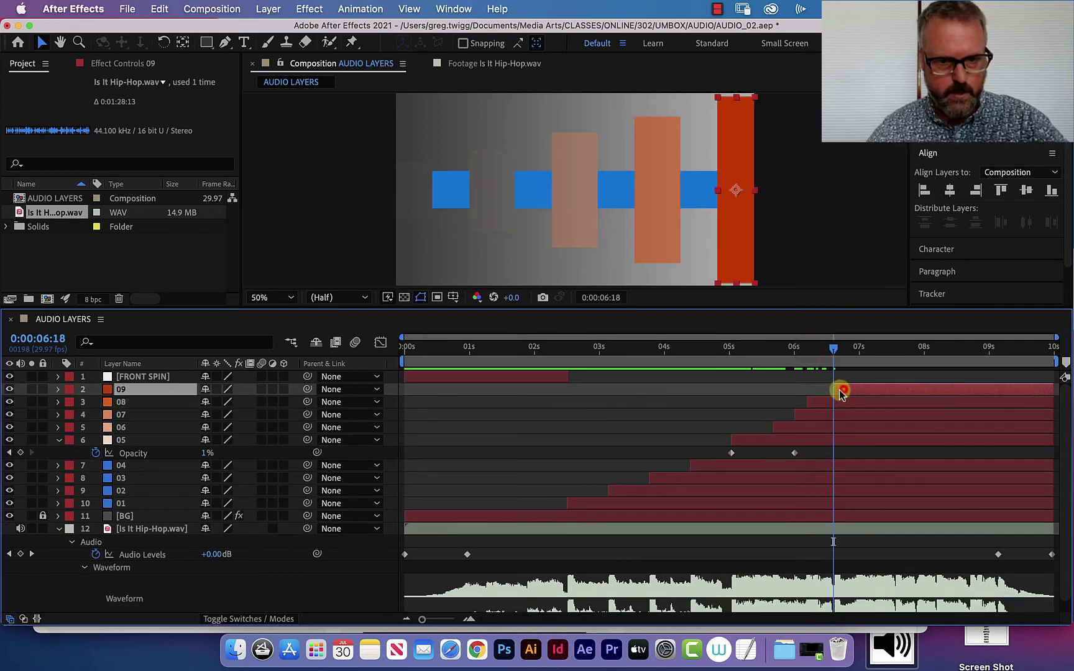
left_click(805, 412)
key("super+v")
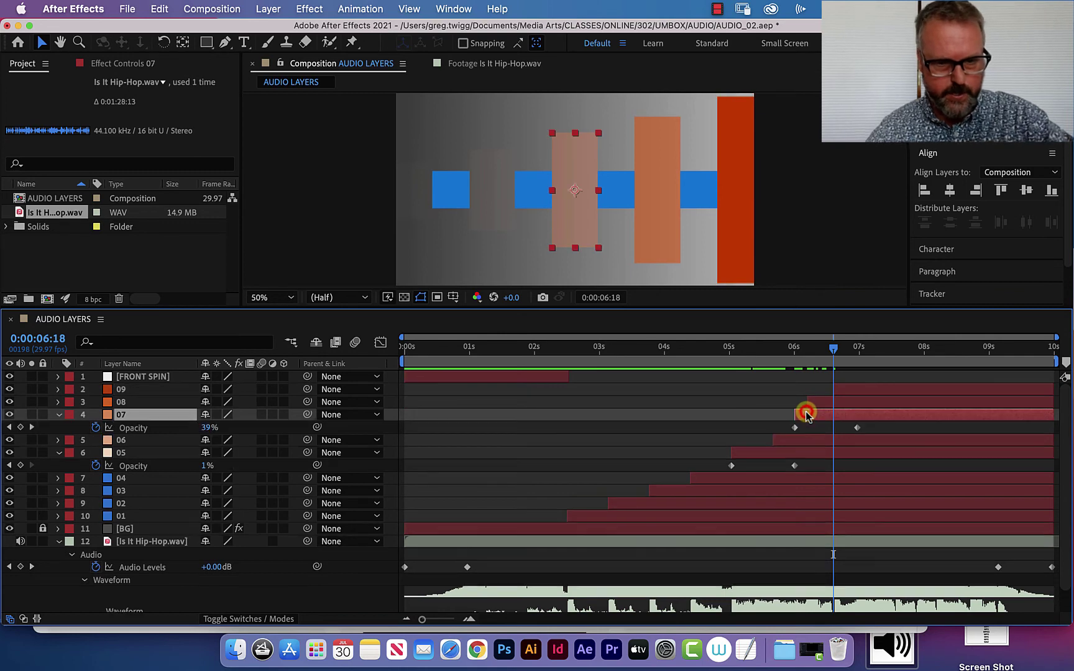
- Collapse the properties of layers 05 to 09 and preview the fades from the start of the composition
left_click(844, 393)
left_click(839, 440, "shift")
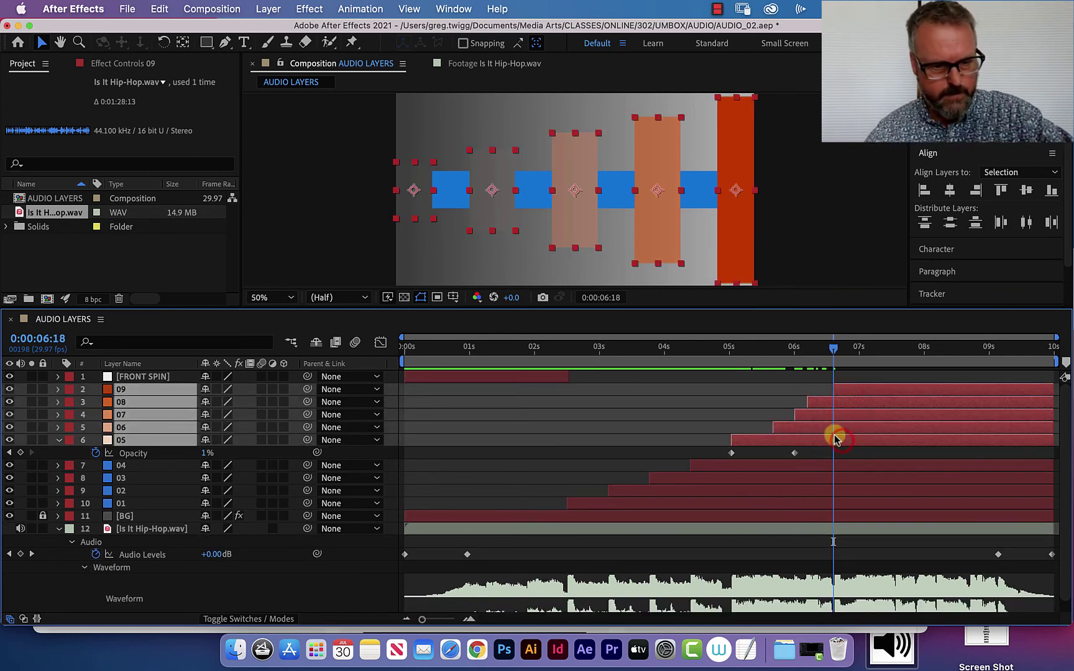
key("t")
key("l")
key("l")
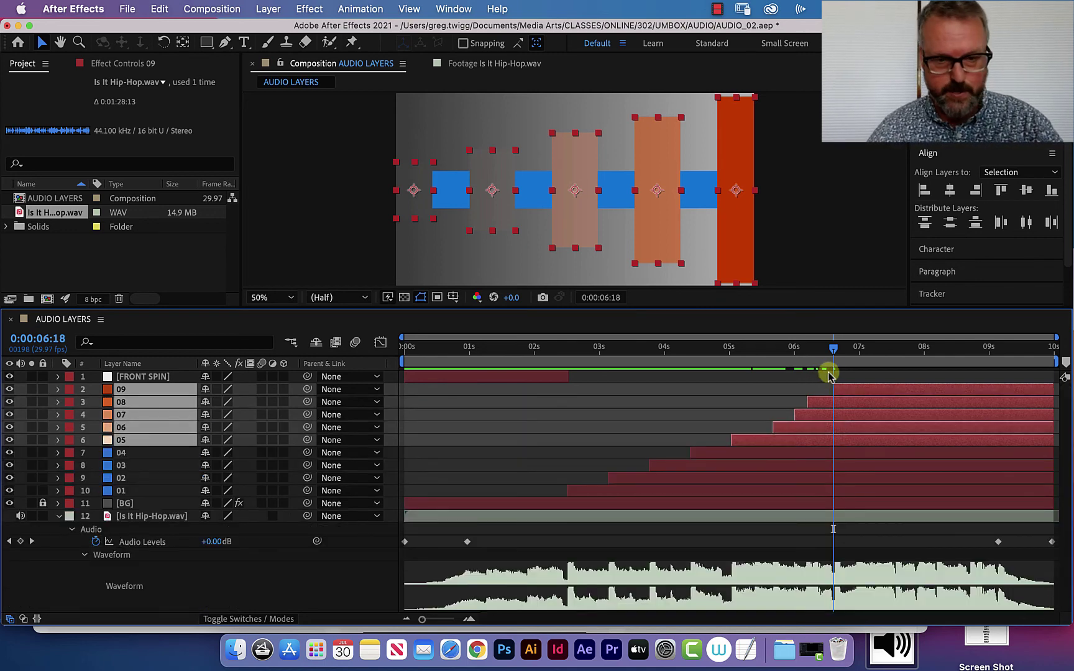
left_click_drag(833, 352, 376, 391)
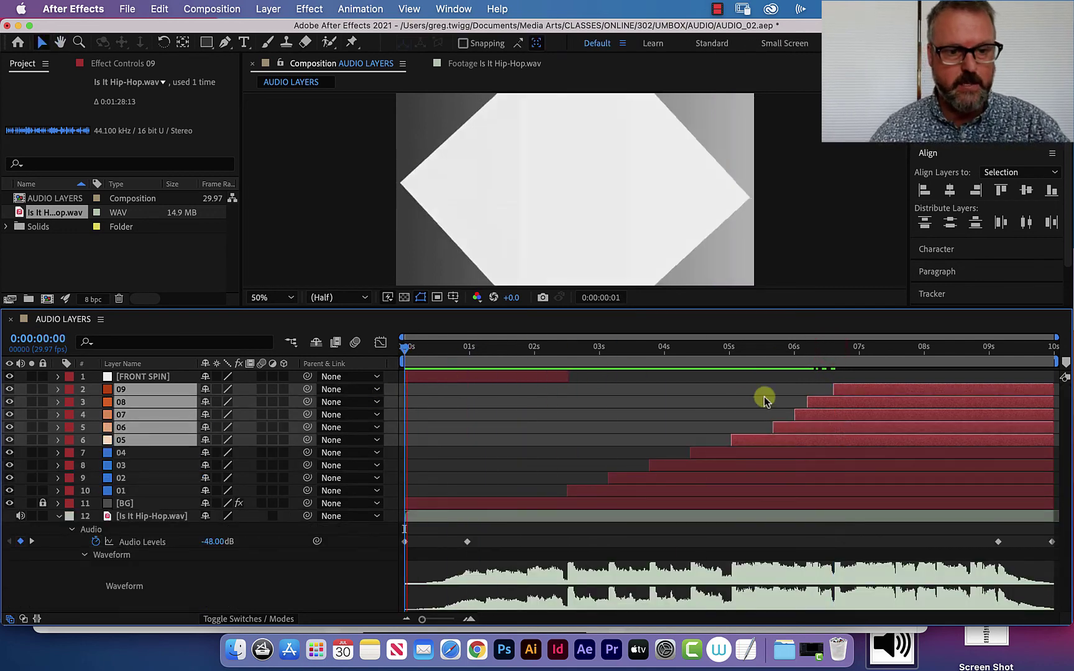
key("space")
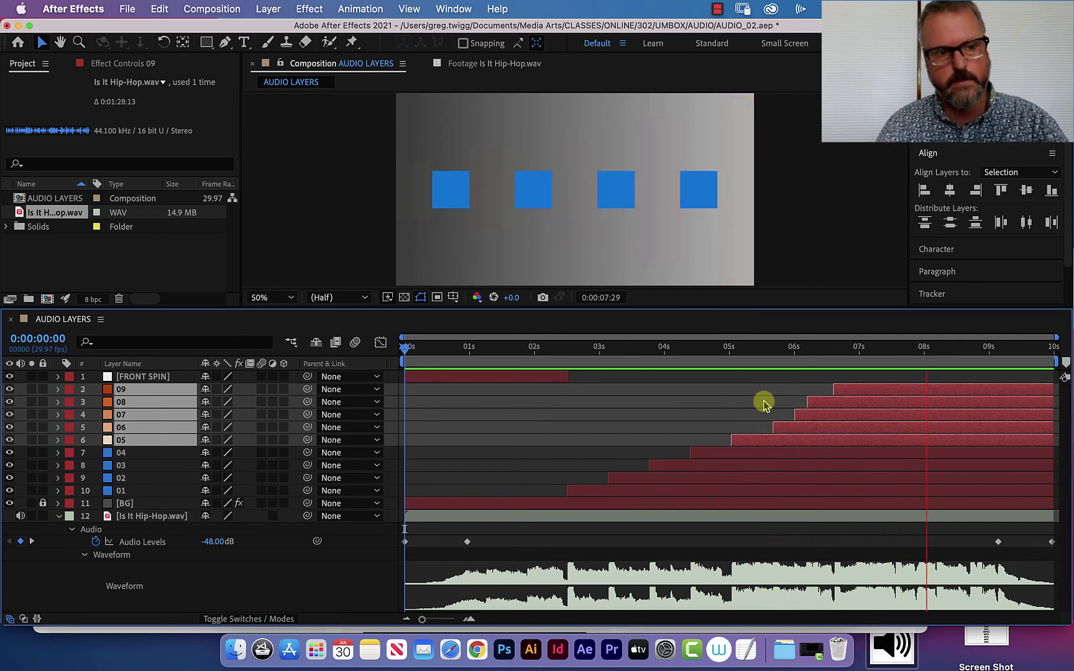
- Duplicate layers 05 to 09 and stack the five copies together directly above layer 09
key("space")
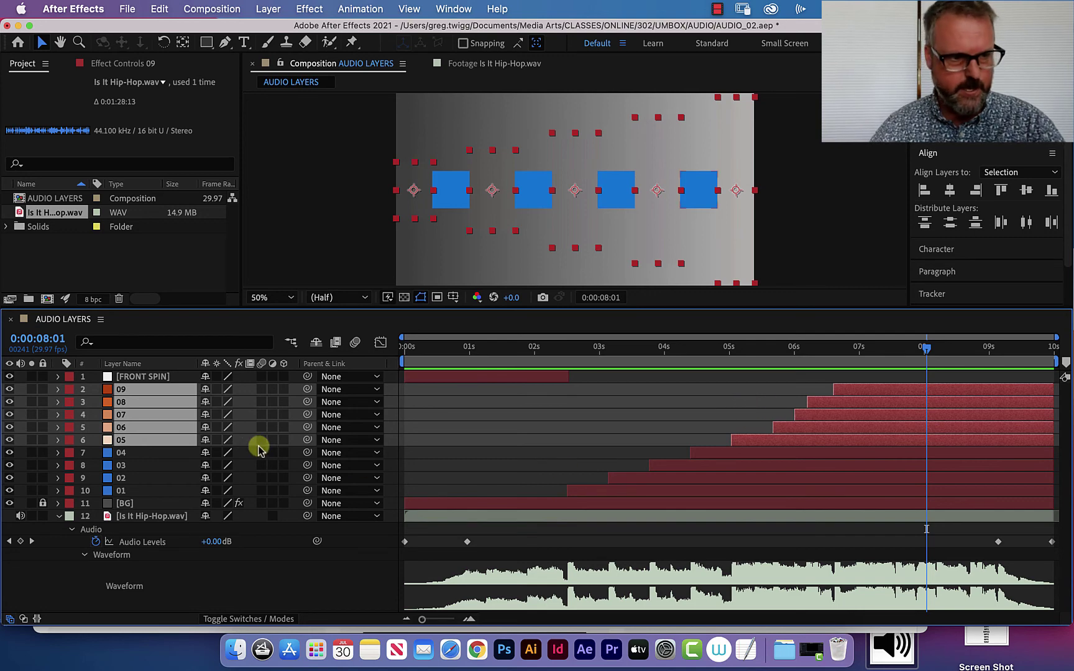
left_click(158, 450)
left_click(154, 441)
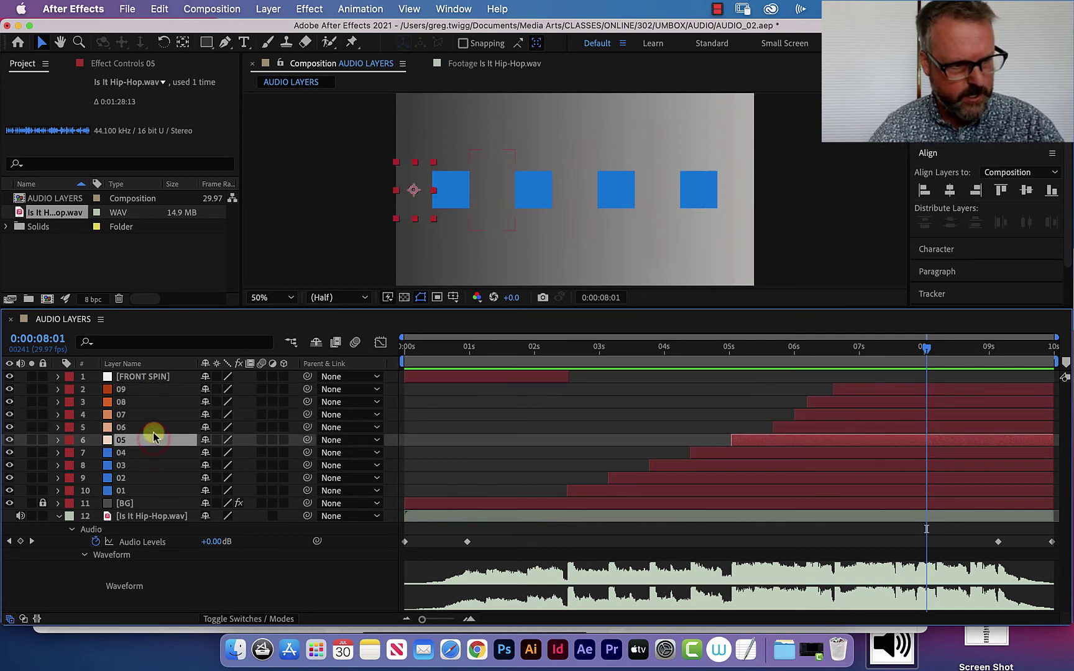
left_click(115, 391, "shift")
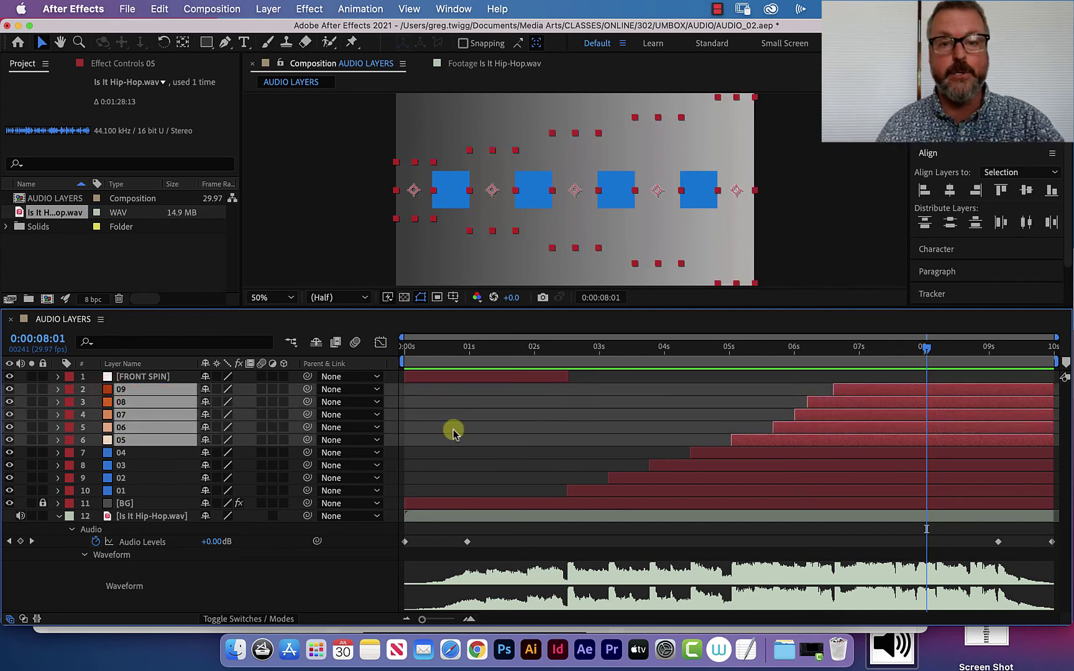
key("super+d")
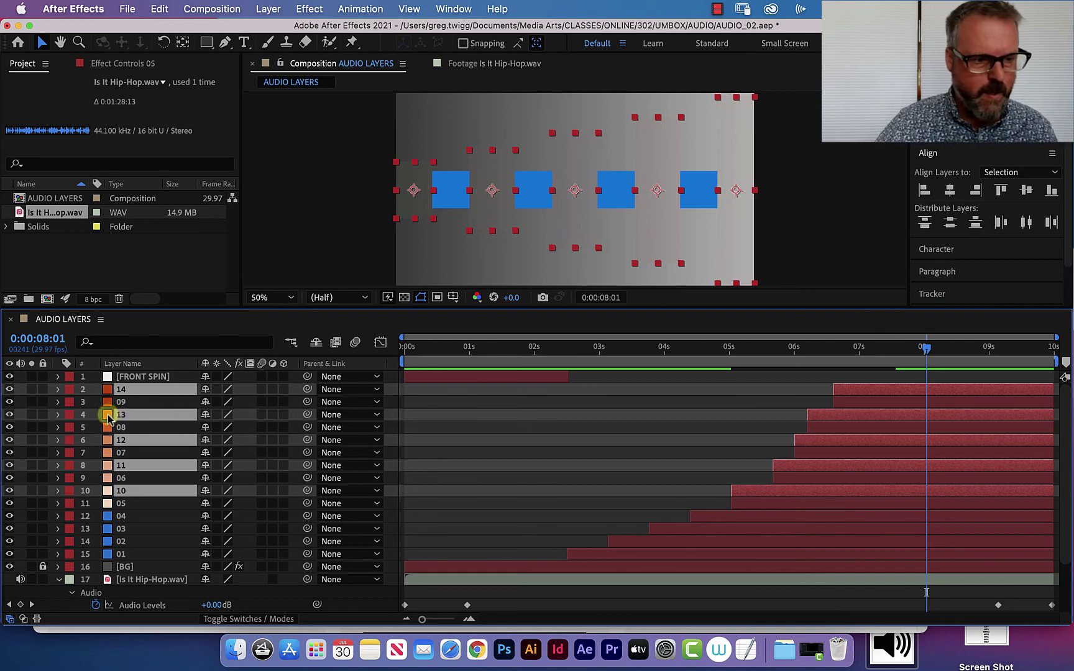
left_click_drag(107, 416, 109, 401)
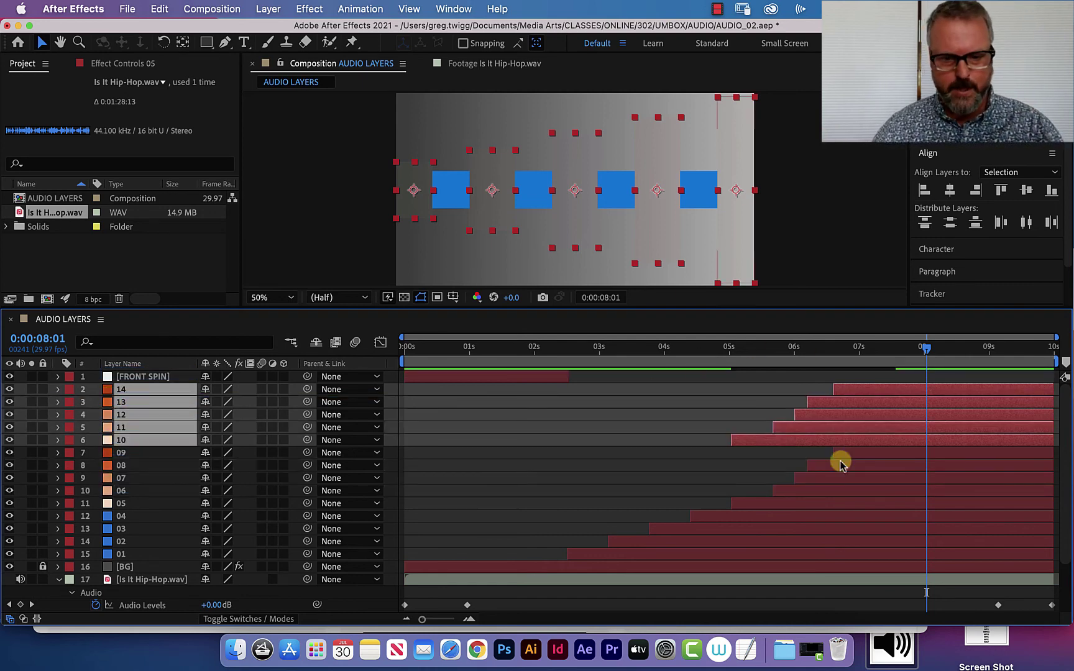
- Shift layers 10 to 14 together so layer 10 starts at 0:00:06:28, and preview the timing from the start
scroll(1061, 442, "down", 5)
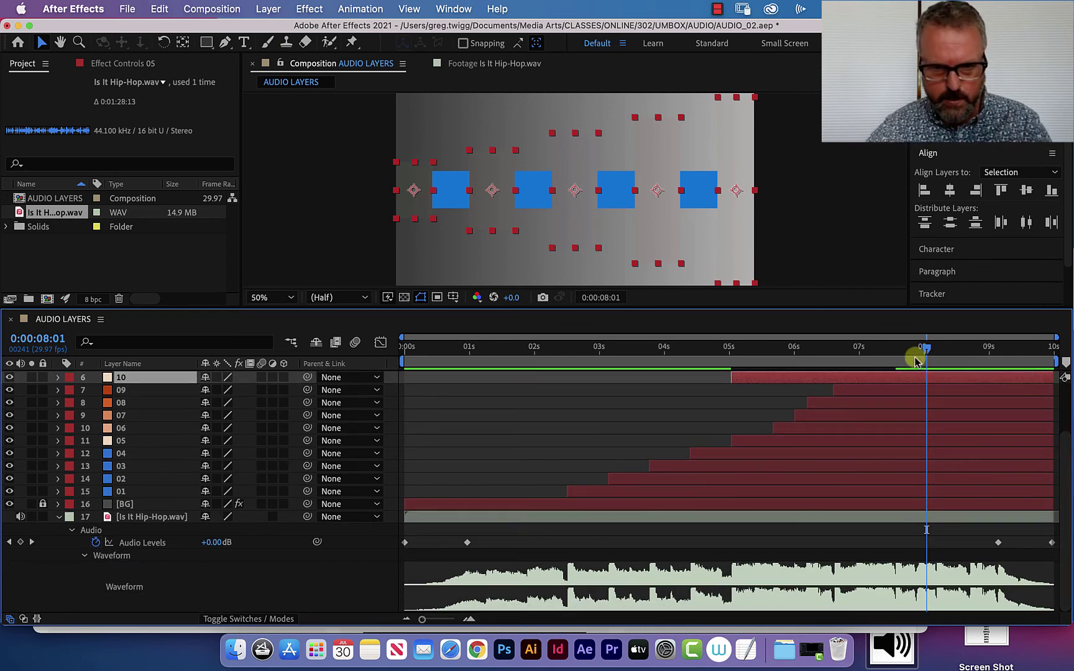
left_click_drag(925, 350, 853, 353)
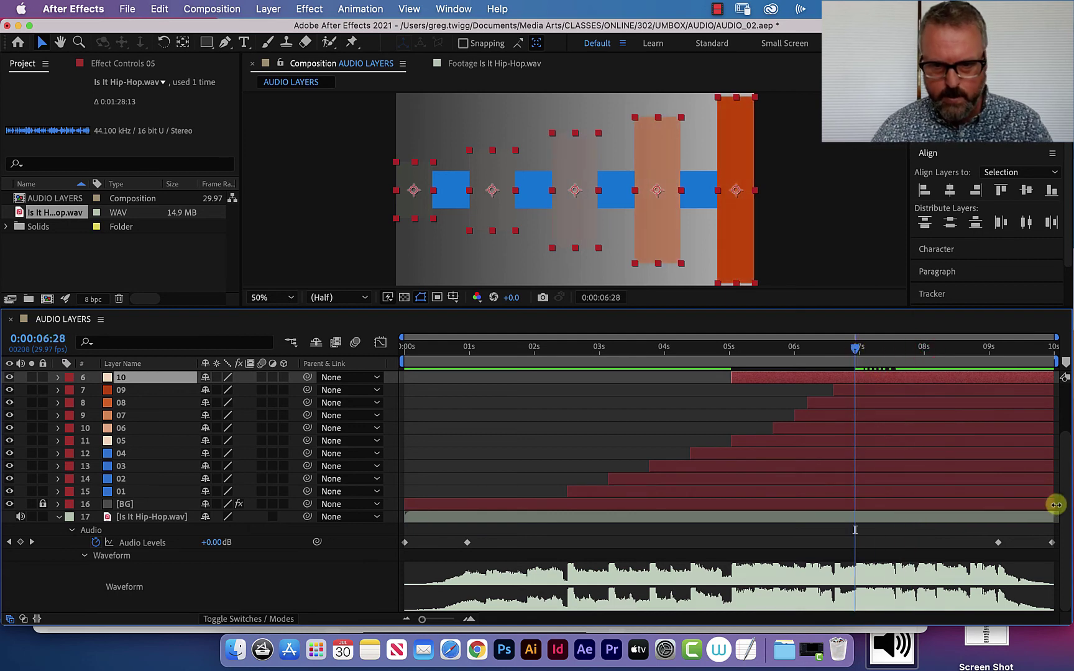
left_click_drag(1065, 504, 1063, 423)
left_click_drag(752, 439, 875, 450)
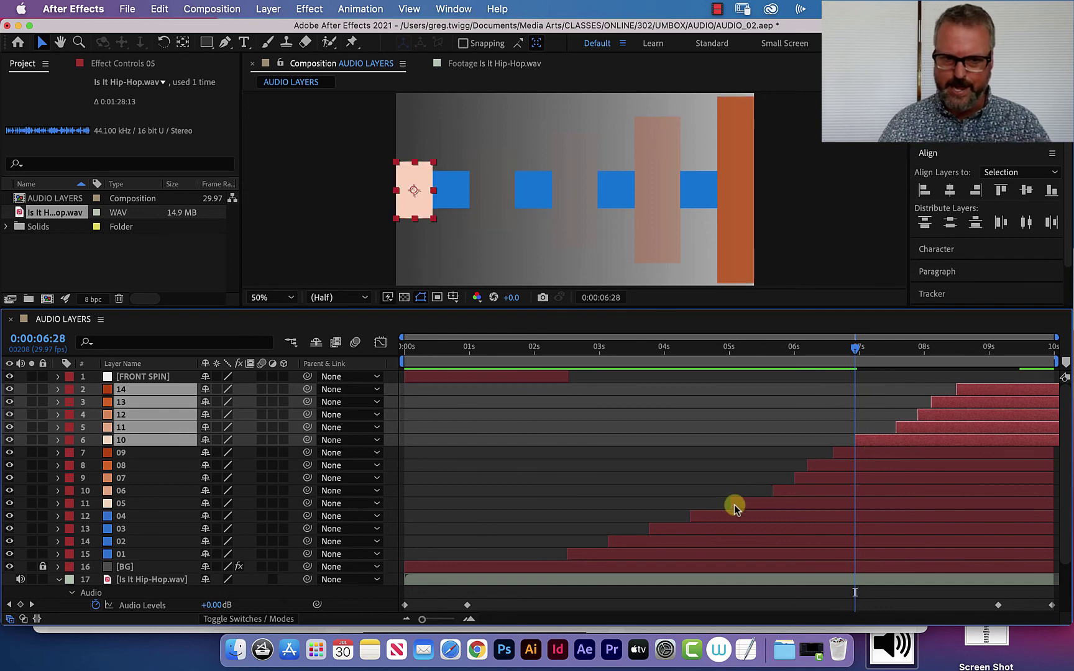
left_click(411, 346)
key("space")
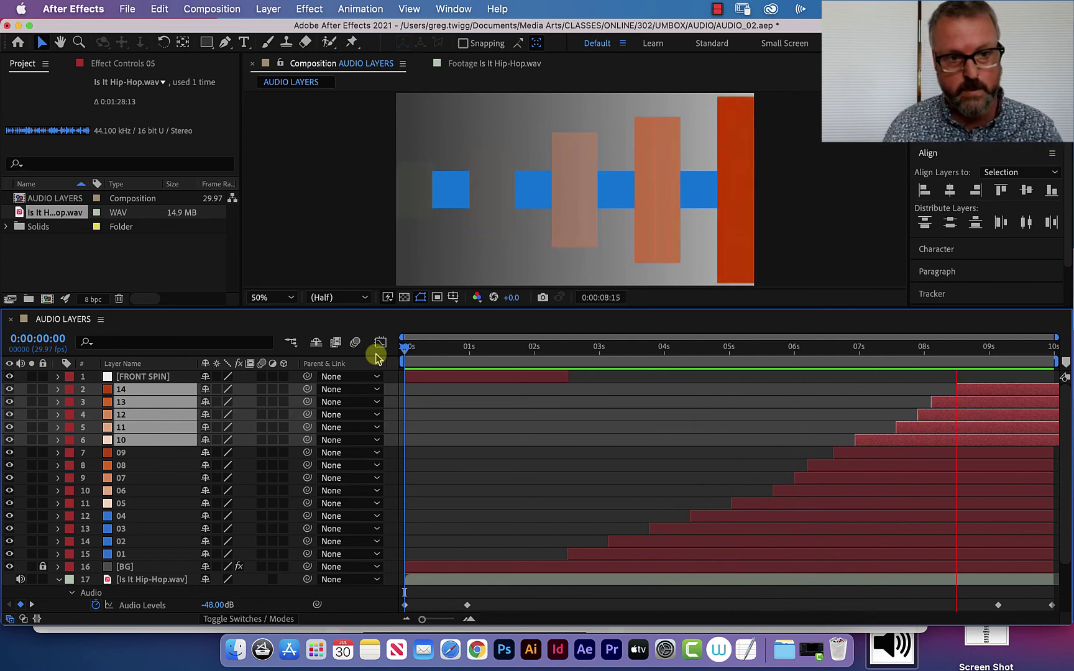
key("space")
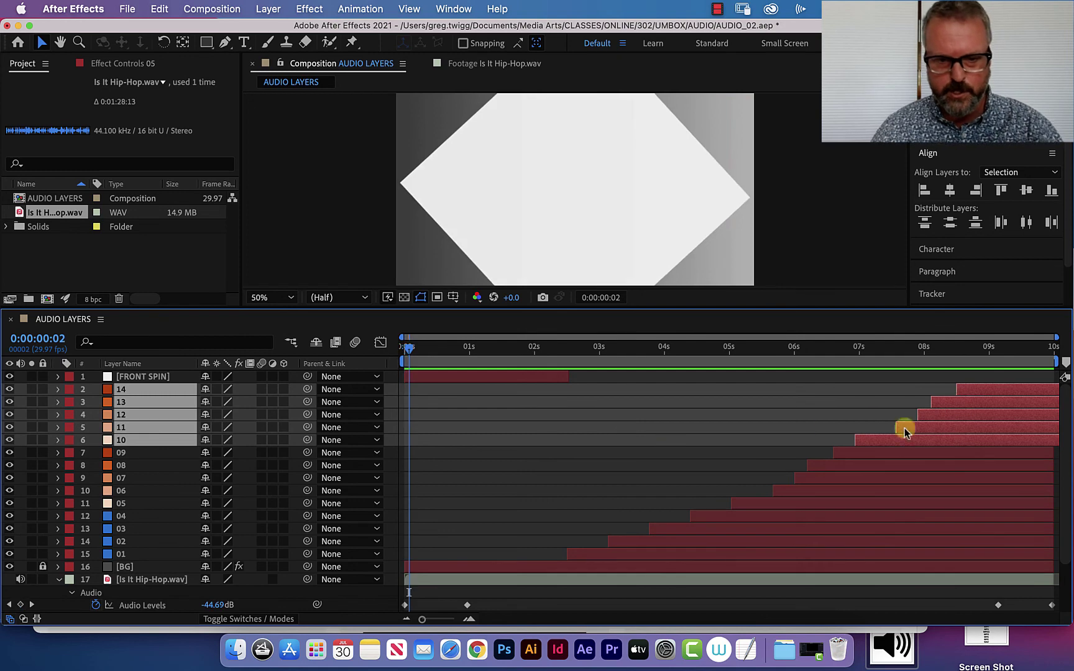
- Shift layers 10 to 14 together so layer 10 starts at about 7.5 seconds, and preview the composition from the start
scroll(1065, 440, "down", 3)
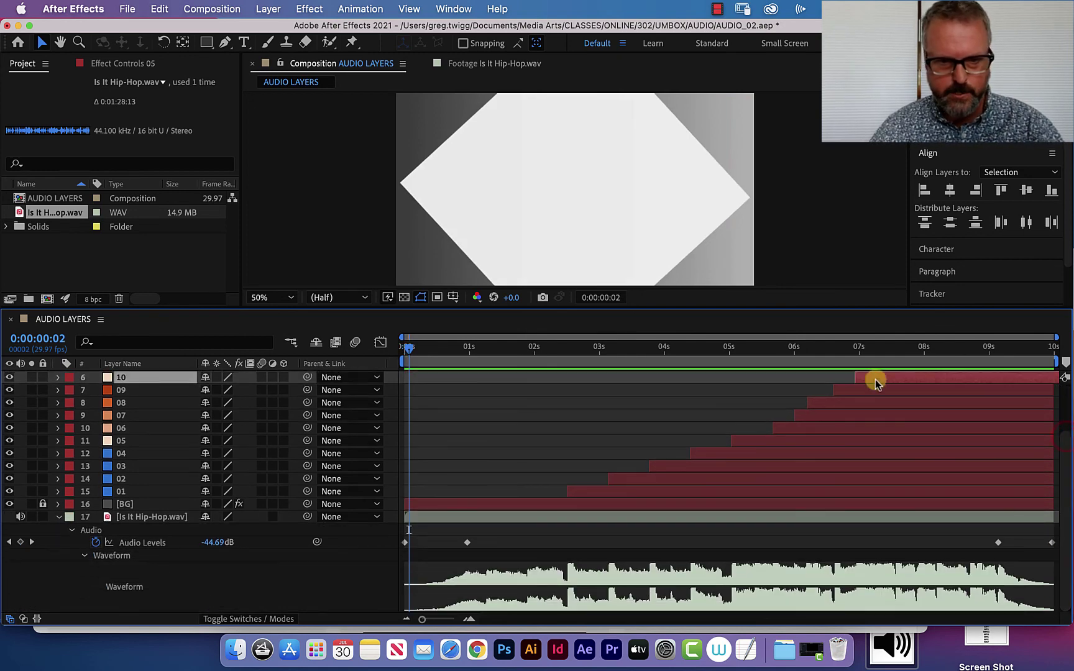
left_click_drag(856, 353, 329, 366)
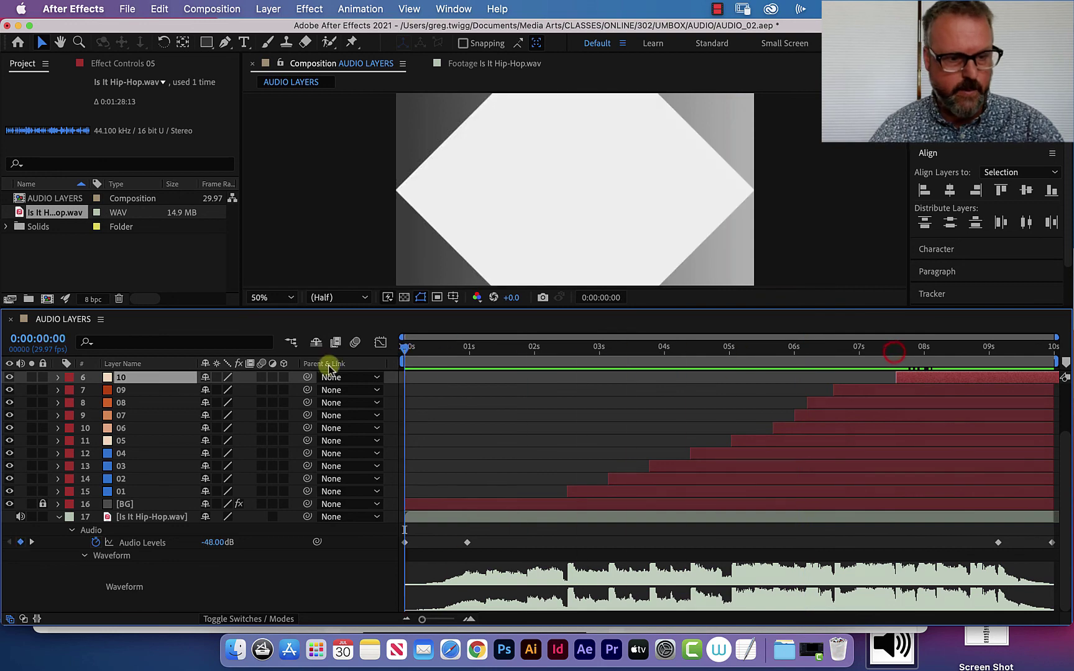
key("space")
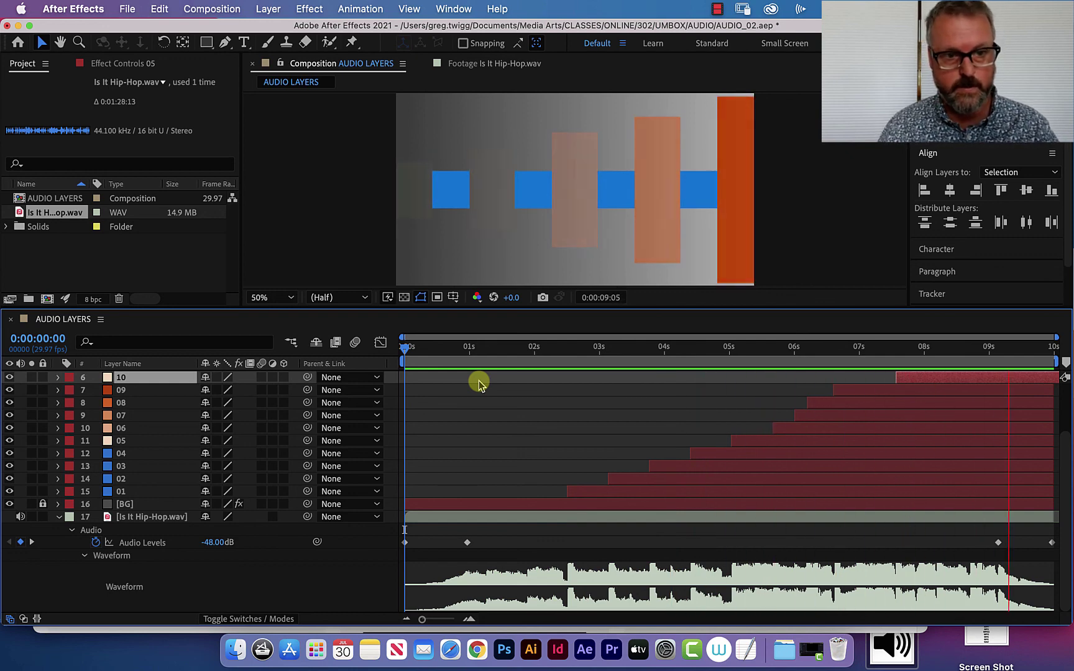
key("space")
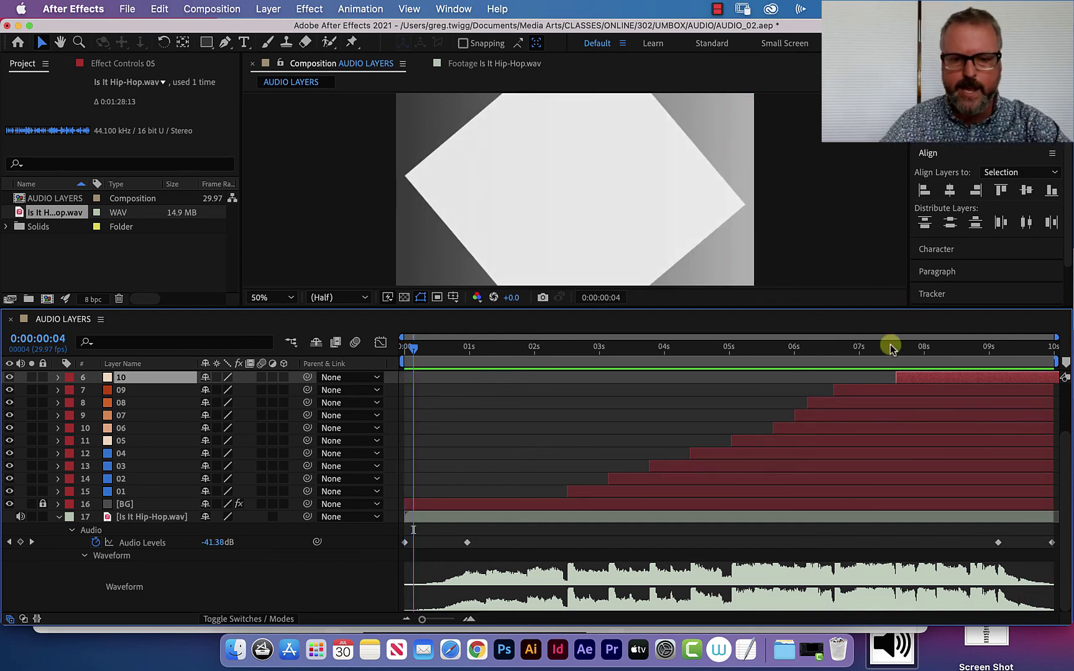
left_click_drag(878, 352, 378, 342)
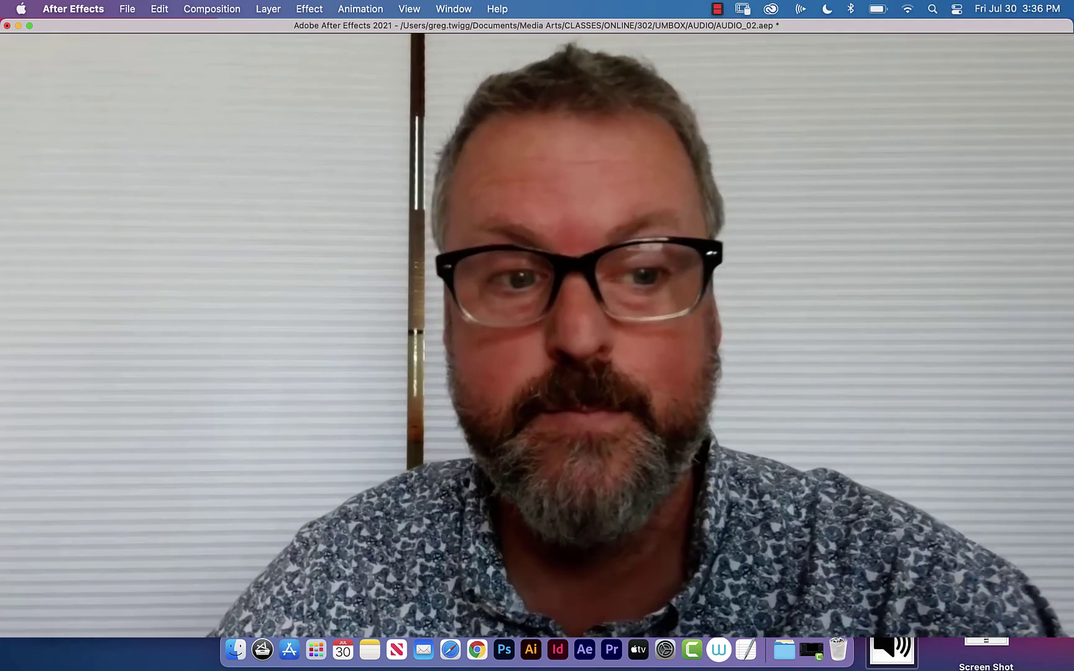